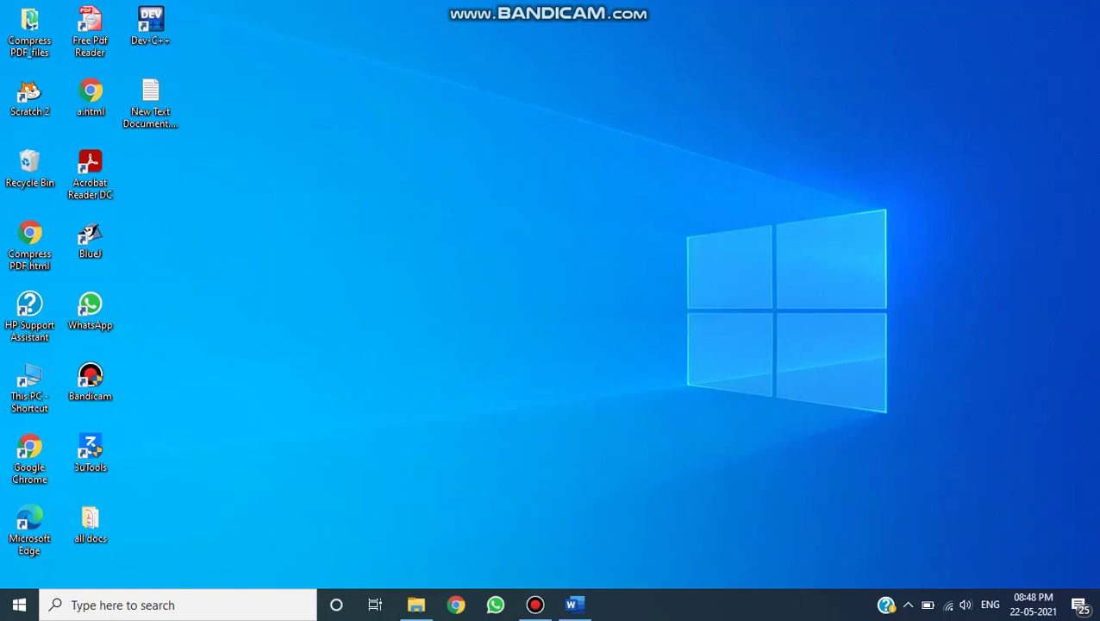
Restore the minimized New Microsoft Word Document showing the student table from the taskbar.
{"action": "mouse_move", "coordinate": [573, 604]}
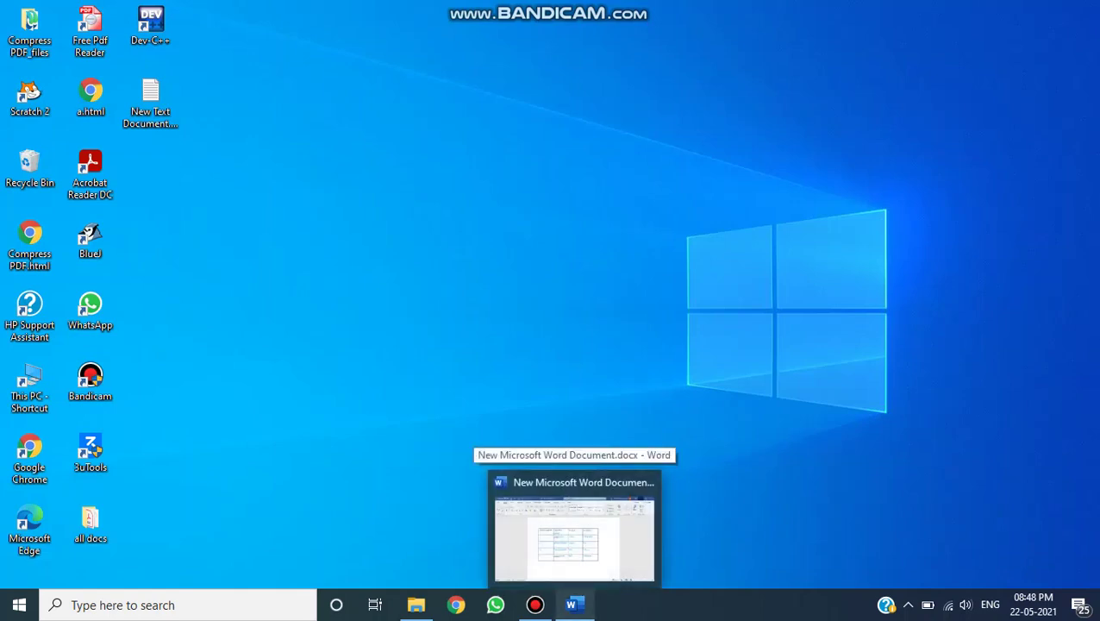
{"action": "left_click", "coordinate": [573, 604]}
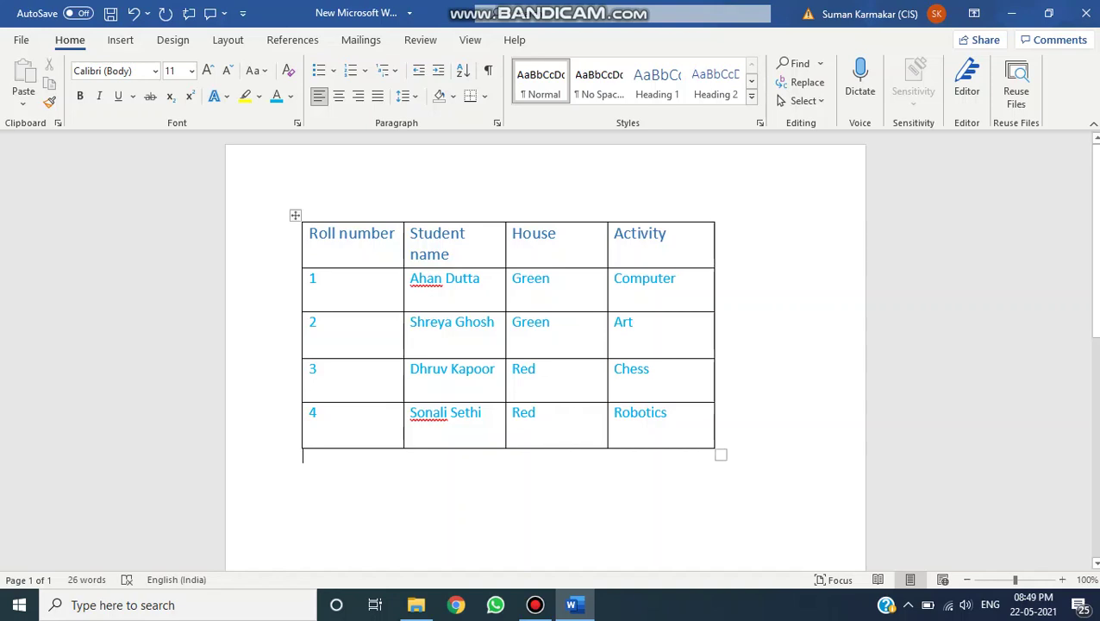
{"action": "left_click", "coordinate": [315, 413]}
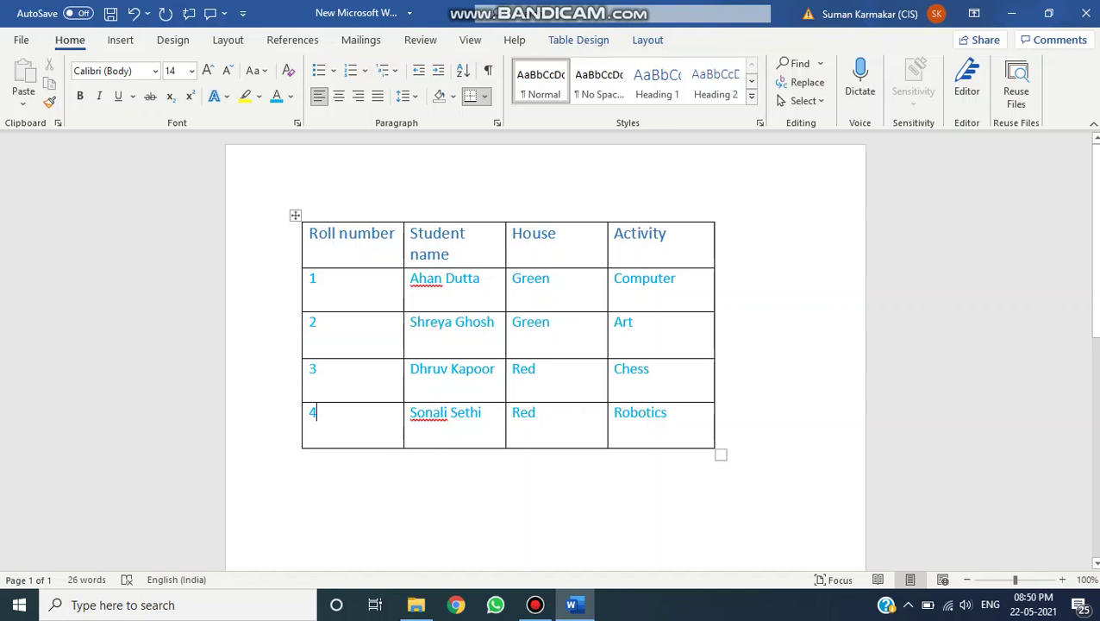
{"action": "key", "text": "shift+F10"}
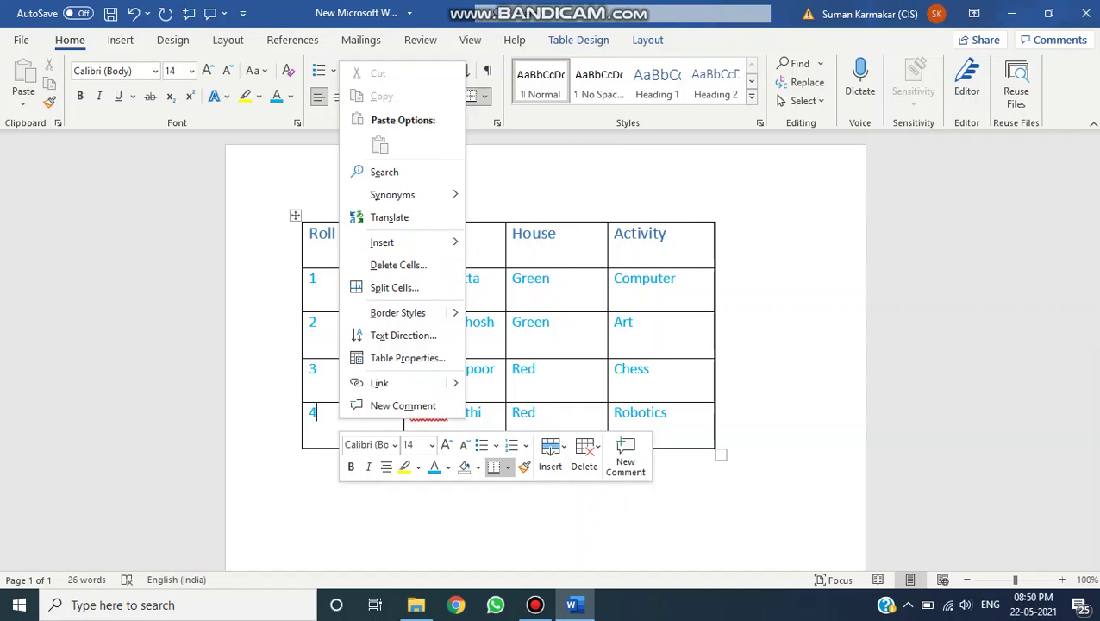
{"action": "key", "text": "Up"}
{"action": "key", "text": "Up"}
{"action": "key", "text": "Up"}
{"action": "key", "text": "Up"}
{"action": "key", "text": "Up"}
{"action": "key", "text": "Up"}
{"action": "key", "text": "Up"}
{"action": "key", "text": "Up"}
{"action": "key", "text": "Up"}
{"action": "key", "text": "Up"}
{"action": "key", "text": "Up"}
{"action": "key", "text": "Down"}
{"action": "key", "text": "Down"}
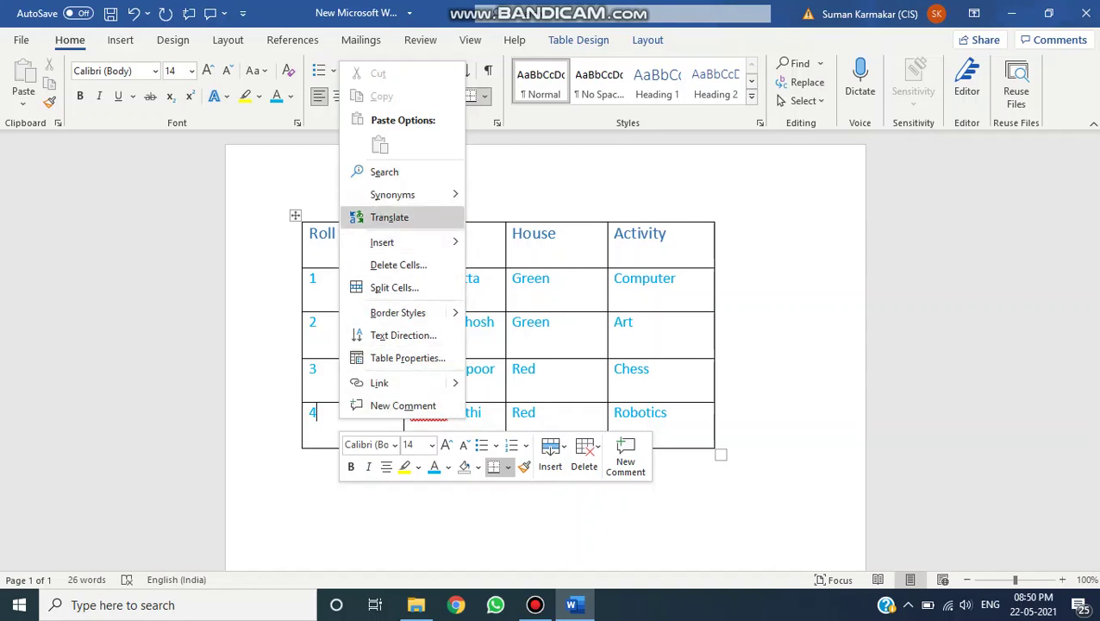
{"action": "key", "text": "Down"}
{"action": "key", "text": "Down"}
{"action": "key", "text": "Down"}
{"action": "key", "text": "Down"}
{"action": "key", "text": "Down"}
{"action": "key", "text": "Down"}
{"action": "key", "text": "Down"}
{"action": "key", "text": "Down"}
{"action": "key", "text": "Up"}
{"action": "key", "text": "Up"}
{"action": "key", "text": "Up"}
{"action": "key", "text": "Up"}
{"action": "key", "text": "Up"}
{"action": "key", "text": "Up"}
{"action": "key", "text": "Up"}
{"action": "key", "text": "Up"}
{"action": "key", "text": "Up"}
{"action": "key", "text": "Down"}
{"action": "key", "text": "Down"}
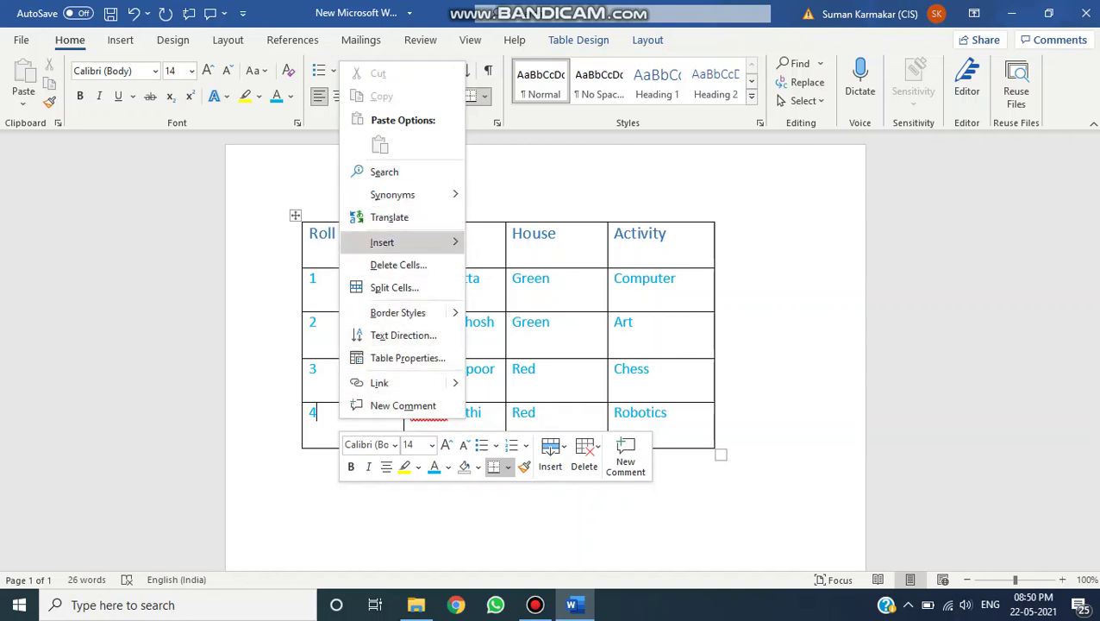
{"action": "key", "text": "Right"}
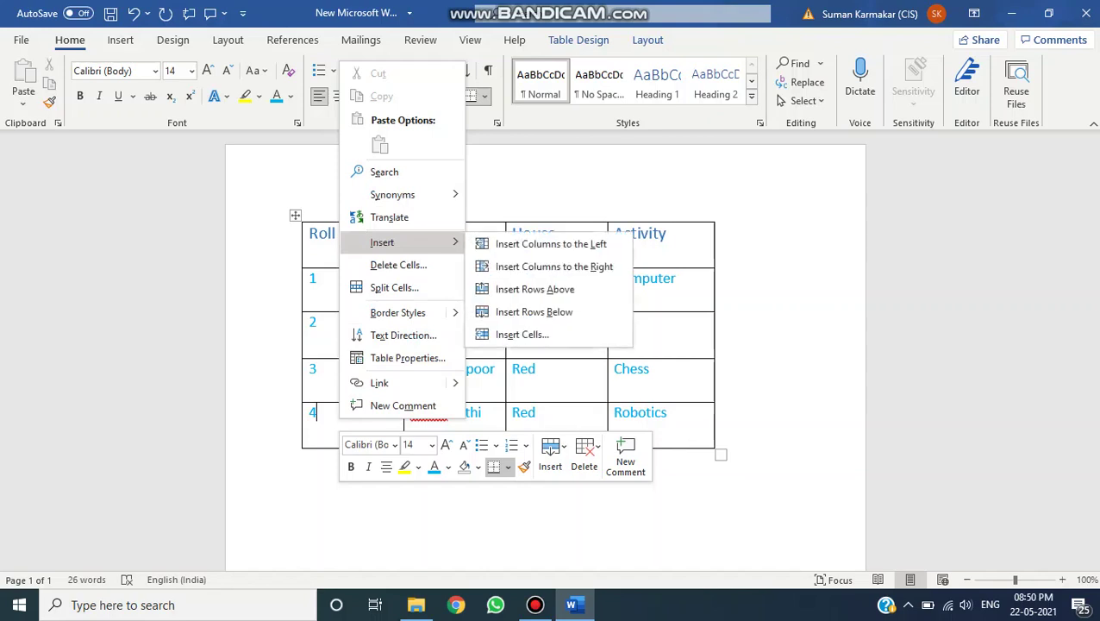
{"action": "key", "text": "Down"}
{"action": "key", "text": "Down"}
{"action": "key", "text": "Down"}
{"action": "key", "text": "Down"}
{"action": "key", "text": "Down"}
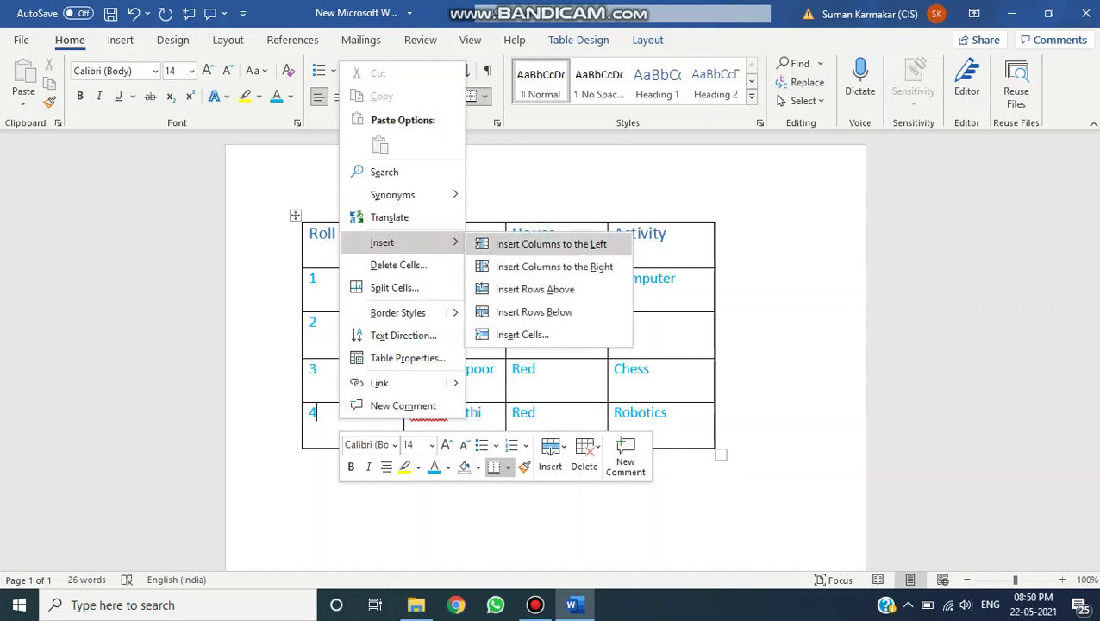
{"action": "key", "text": "Up"}
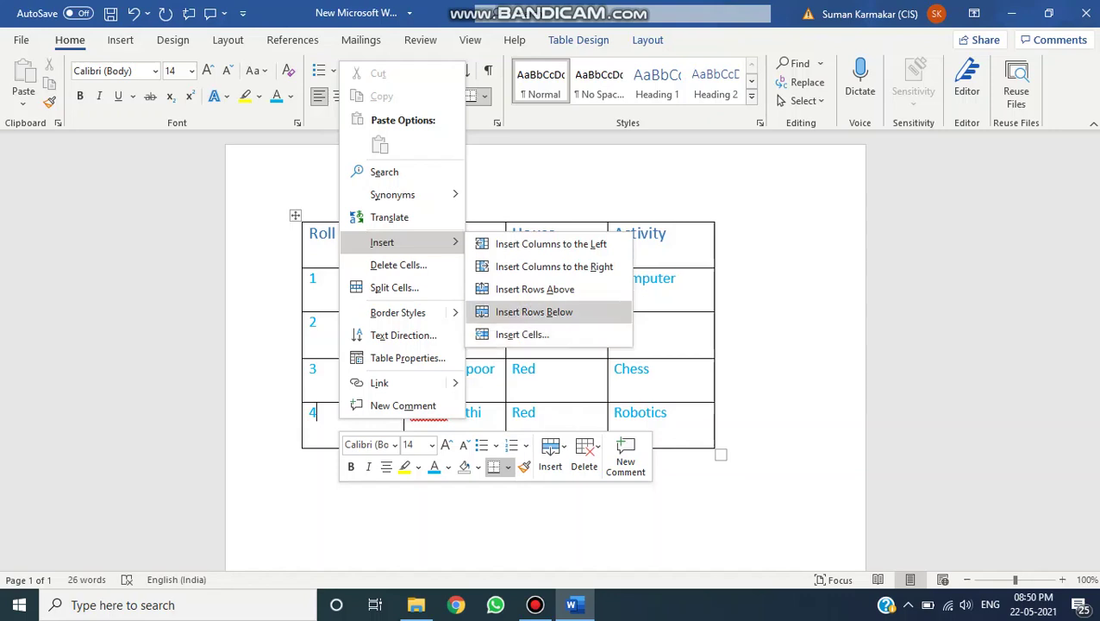
{"action": "key", "text": "Up"}
{"action": "key", "text": "Up"}
{"action": "key", "text": "Down"}
{"action": "key", "text": "Down"}
{"action": "key", "text": "Up"}
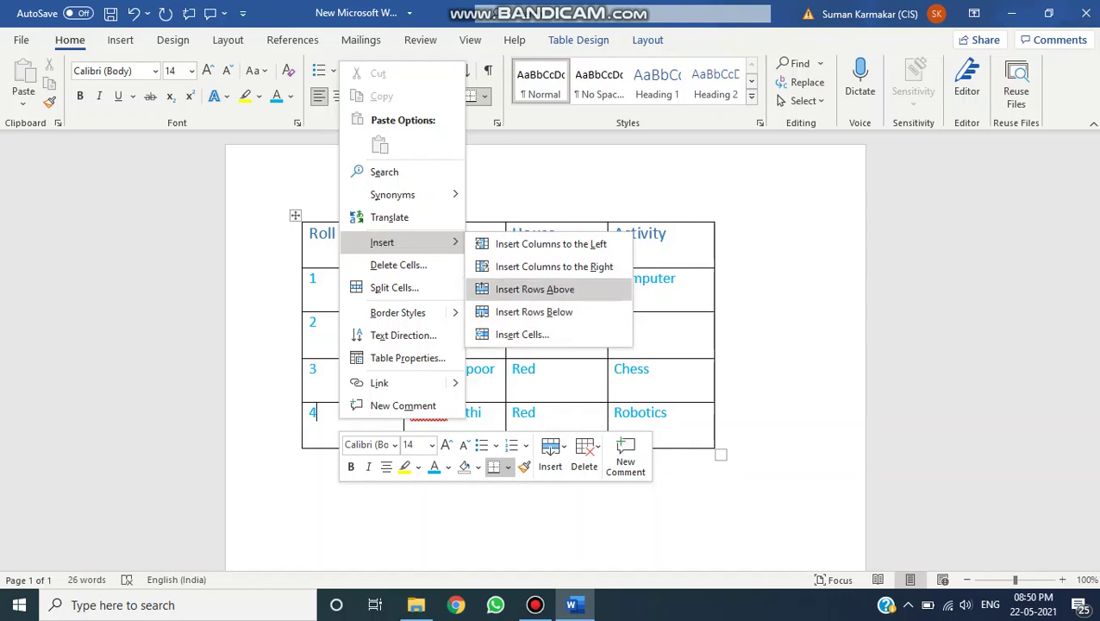
{"action": "key", "text": "Down"}
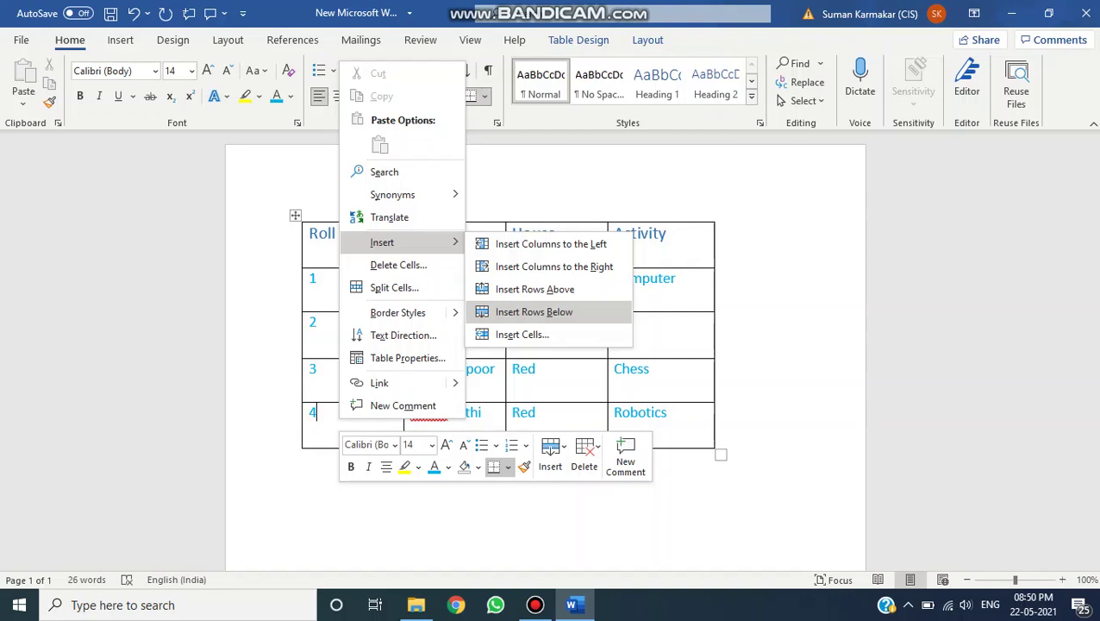
{"action": "left_click", "coordinate": [534, 312]}
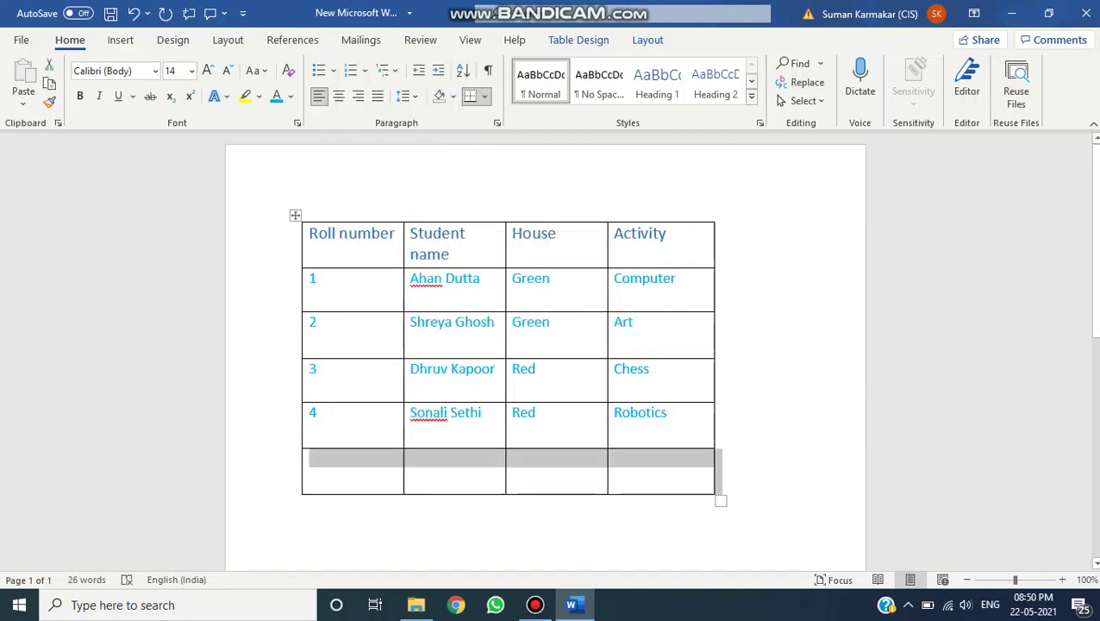
{"action": "left_click", "coordinate": [303, 504]}
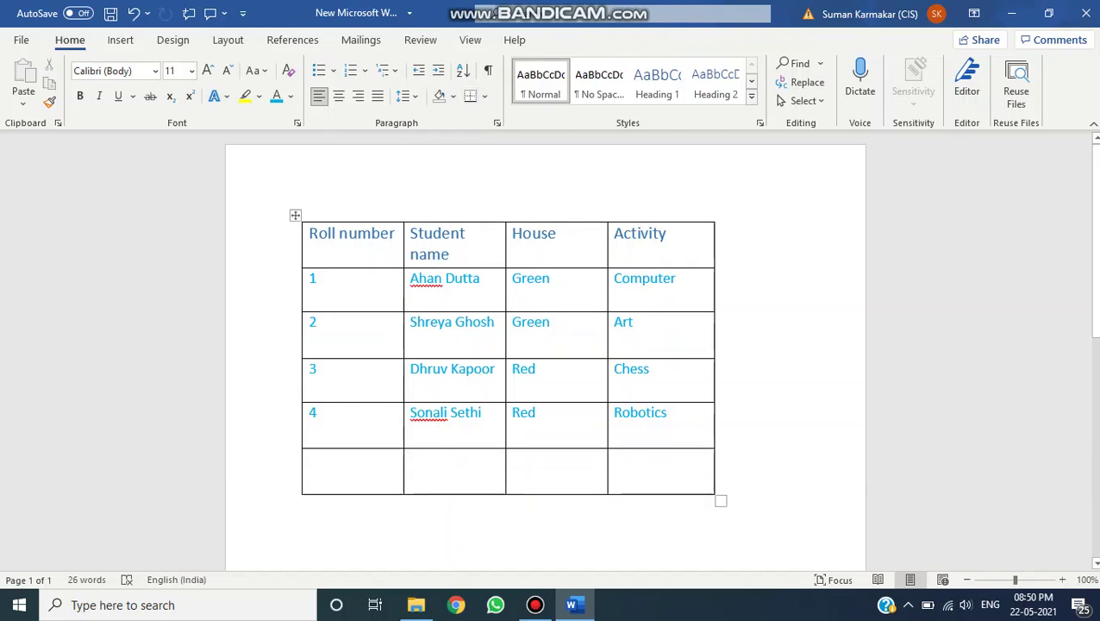
{"action": "left_click", "coordinate": [310, 458]}
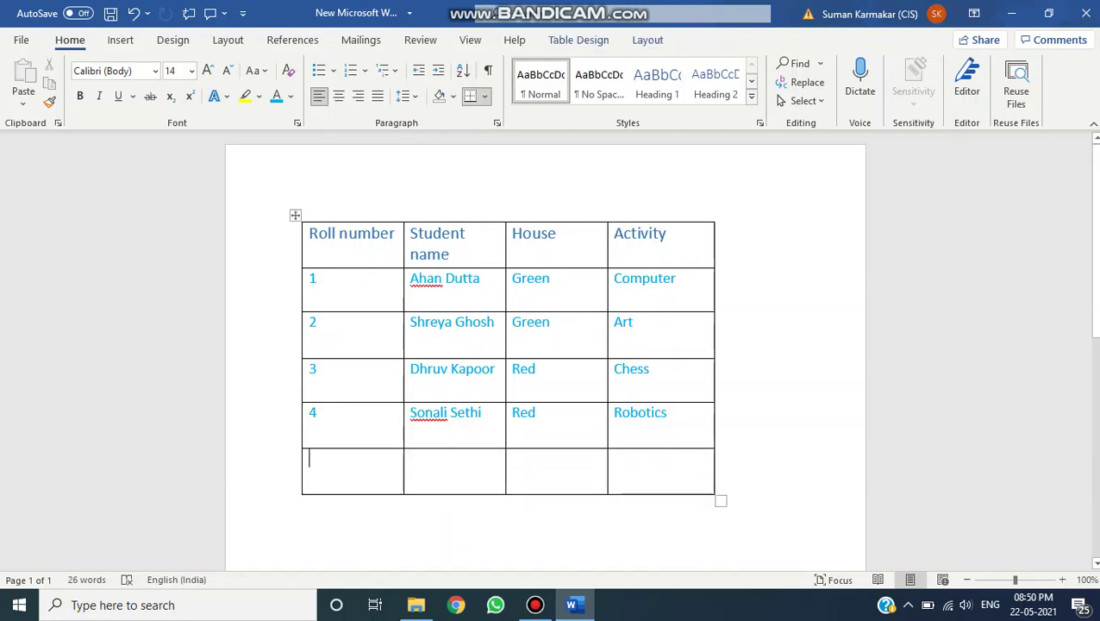
{"action": "type", "text": "5"}
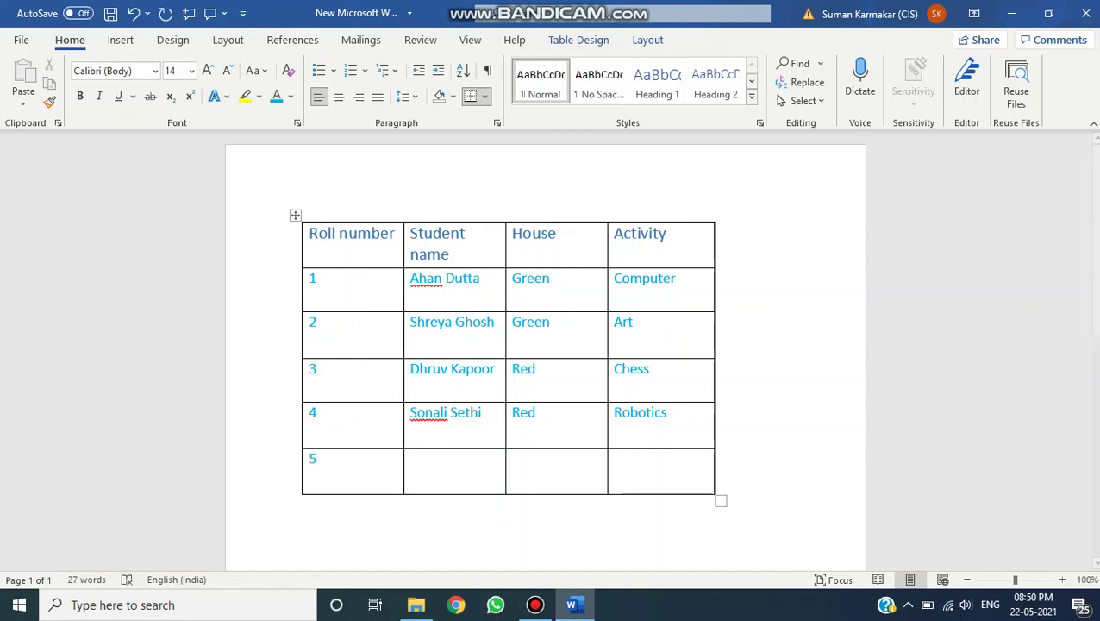
{"action": "left_click", "coordinate": [410, 458]}
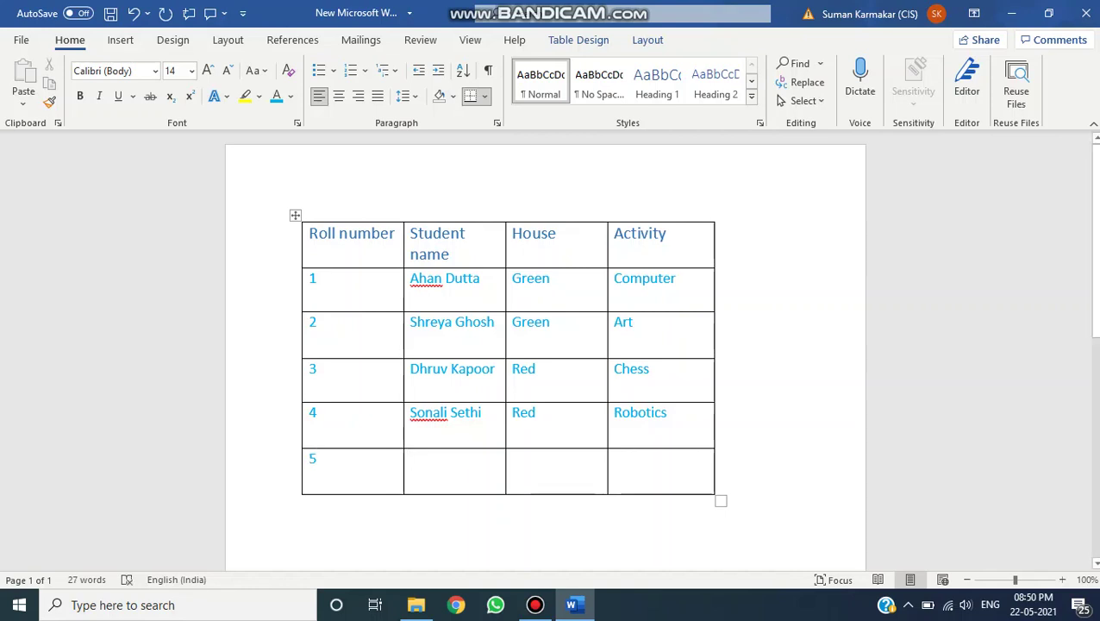
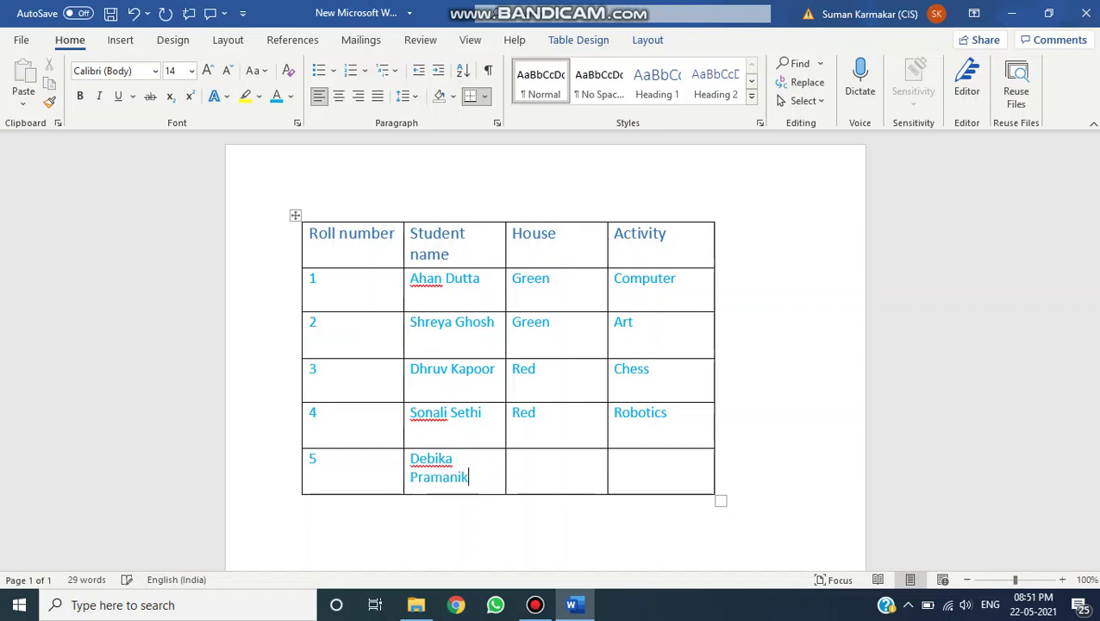
{"action": "left_click", "coordinate": [511, 458]}
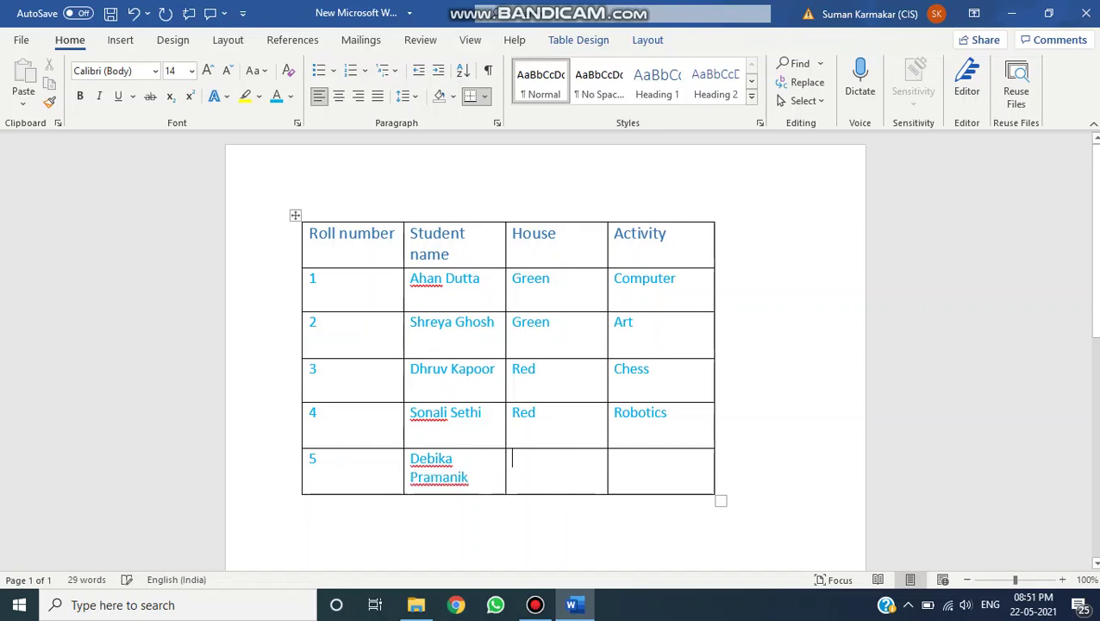
{"action": "type", "text": "Red"}
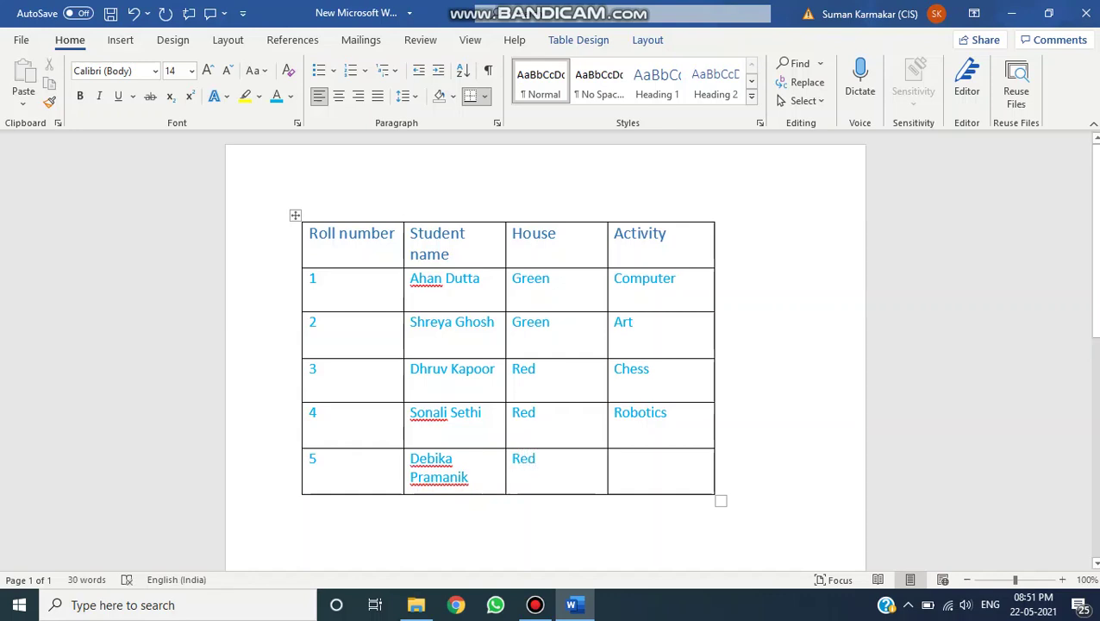
{"action": "key", "text": "Tab"}
{"action": "type", "text": "C"}
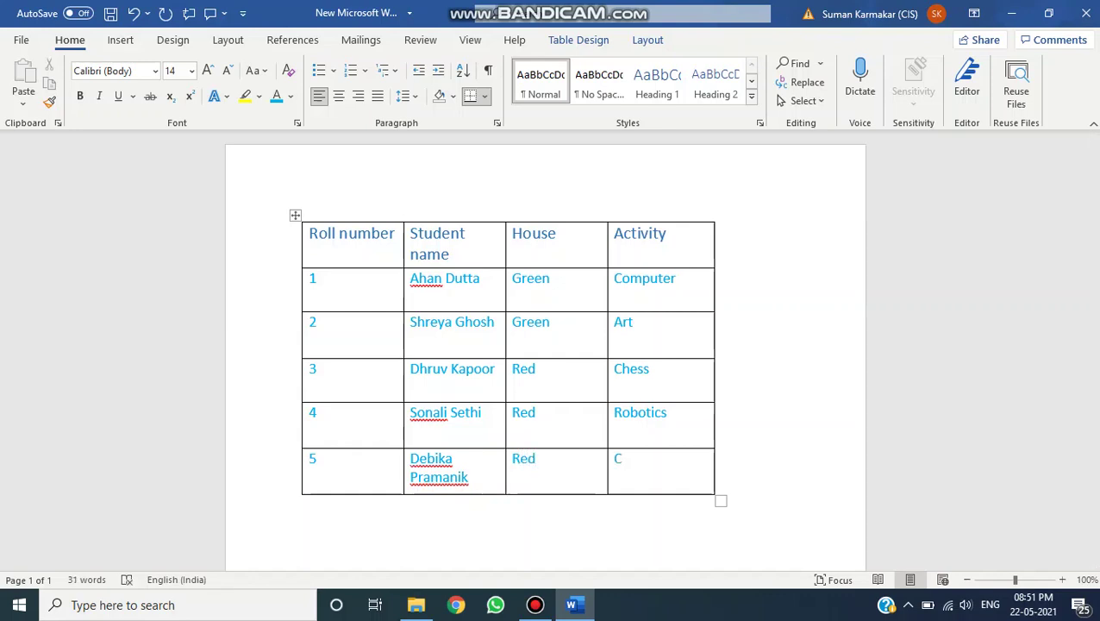
{"action": "type", "text": "omputer"}
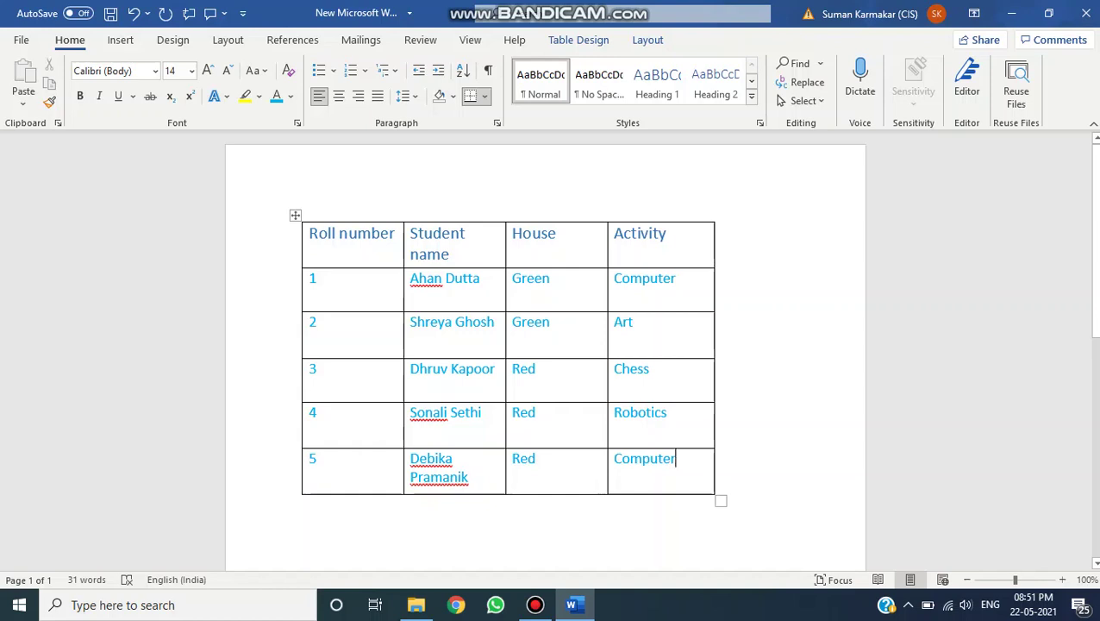
{"action": "left_click", "coordinate": [394, 233]}
Insert a column to the right of the Roll number column via the right-click Insert menu.
{"action": "right_click", "coordinate": [395, 228]}
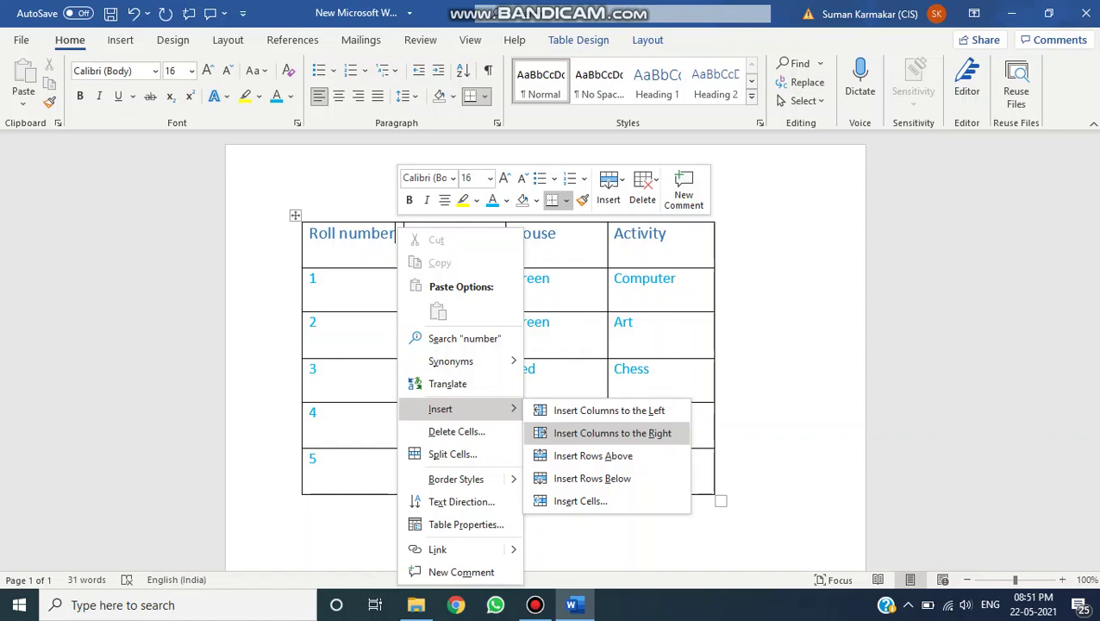
{"action": "left_click", "coordinate": [612, 433]}
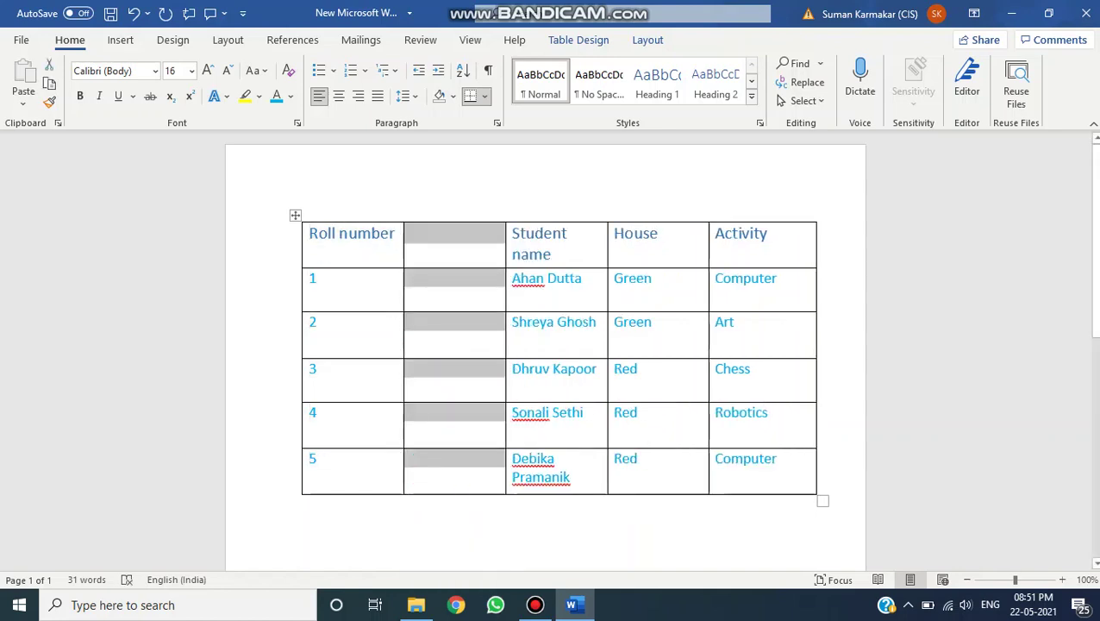
{"action": "left_click", "coordinate": [303, 504]}
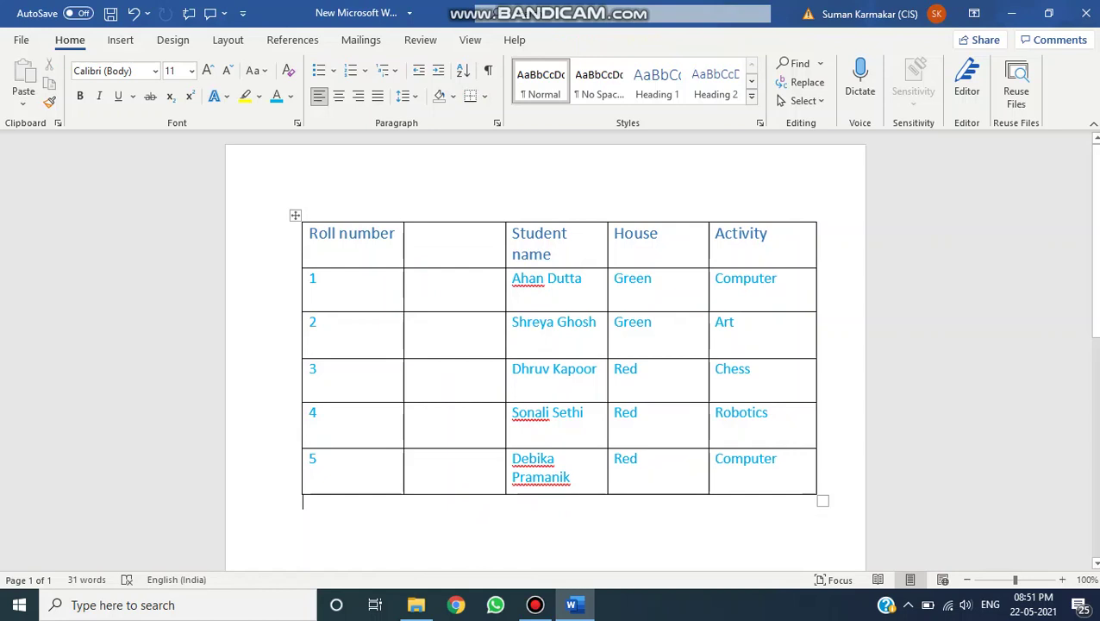
Head the new column 'Admission number'.
{"action": "left_click", "coordinate": [410, 232]}
{"action": "type", "text": "D"}
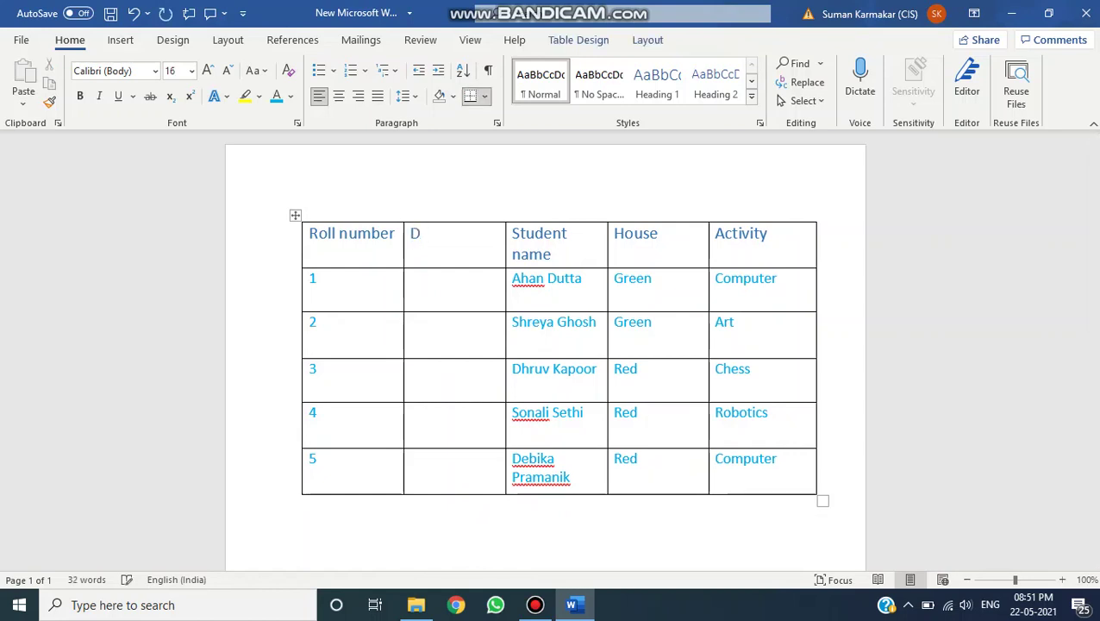
{"action": "key", "text": "BackSpace"}
{"action": "type", "text": "Admiss"}
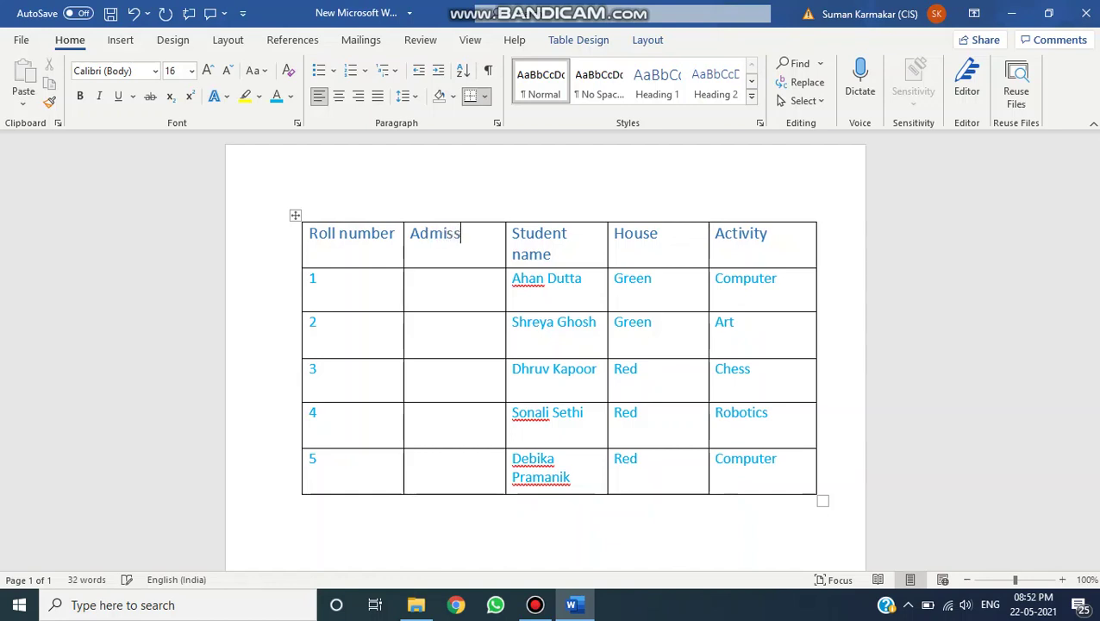
{"action": "type", "text": "ion number"}
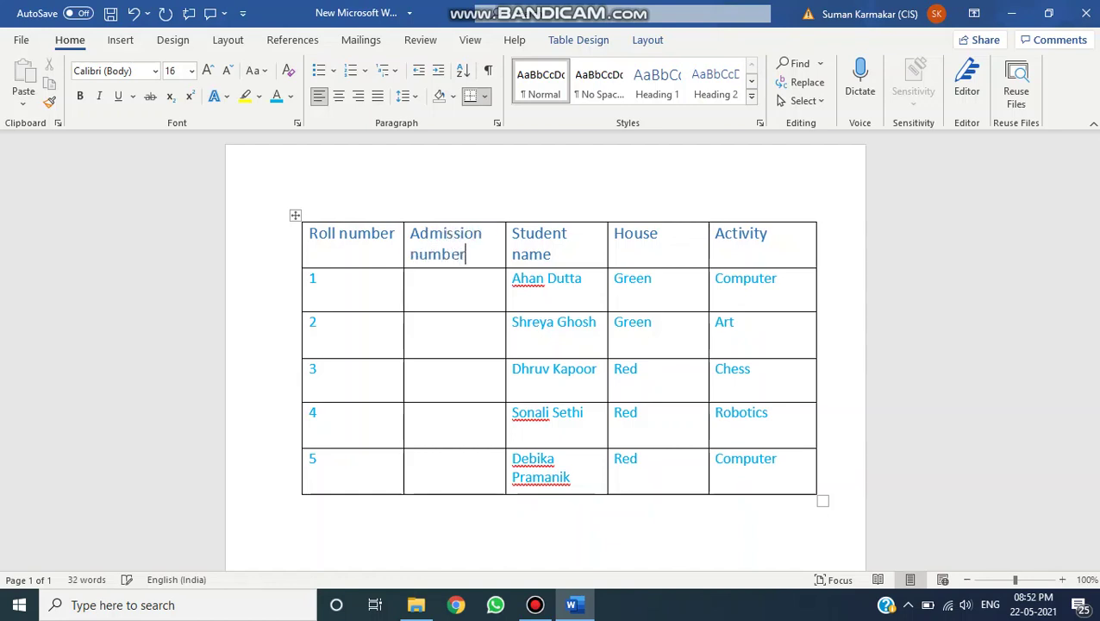
Enter admission numbers S001, S002, S003, S004 and S005 for rows 1 through 5.
{"action": "left_click", "coordinate": [410, 278]}
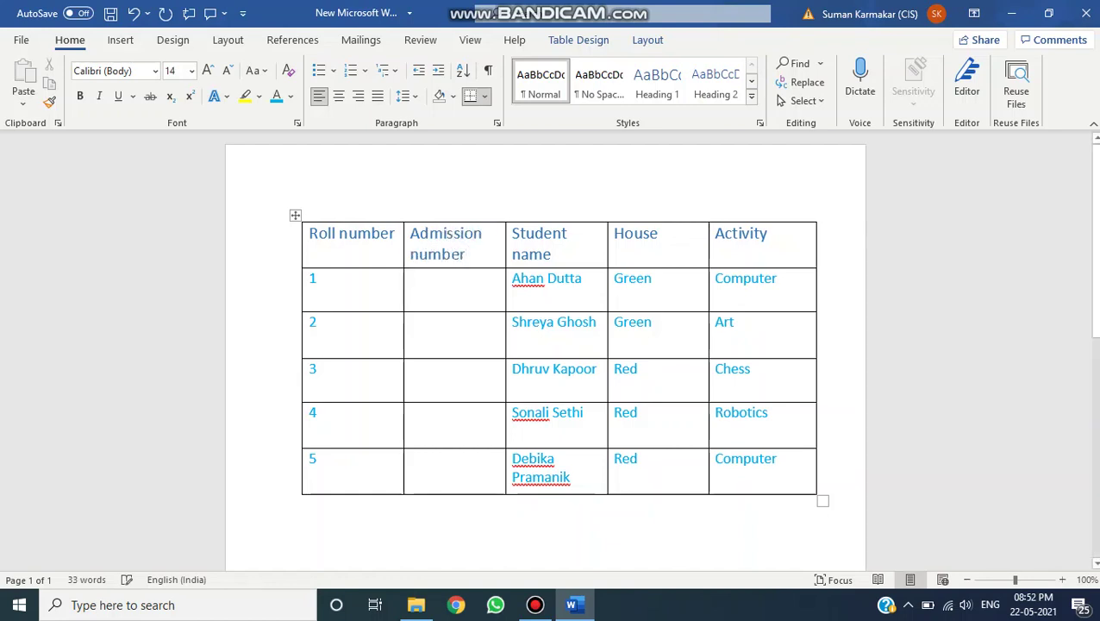
{"action": "type", "text": "S001"}
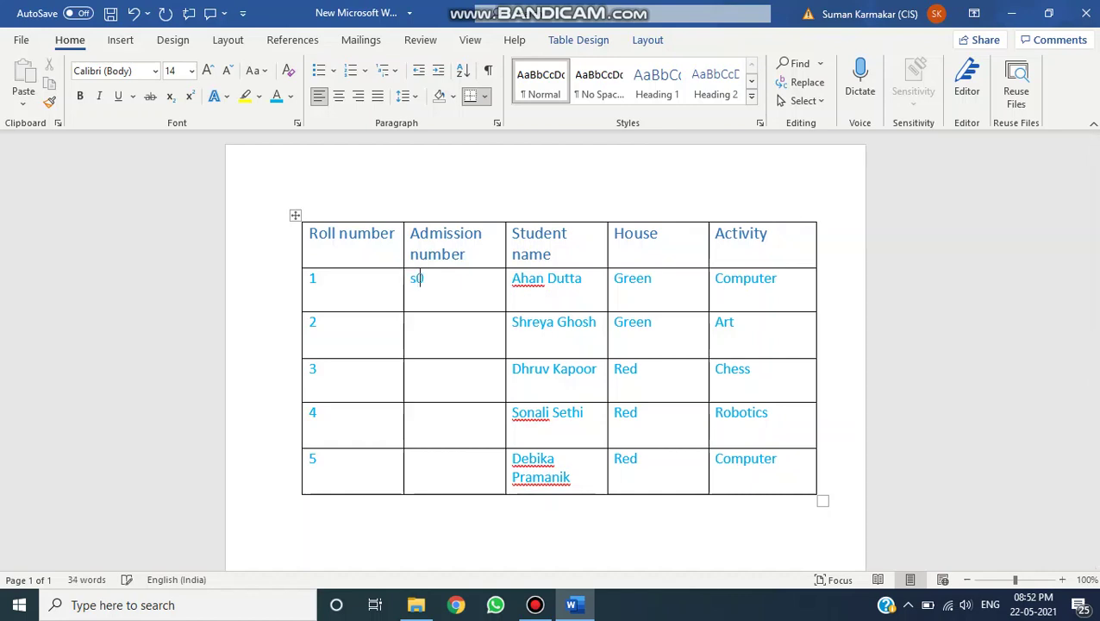
{"action": "left_click", "coordinate": [411, 321]}
{"action": "type", "text": "S002"}
{"action": "left_click", "coordinate": [430, 369]}
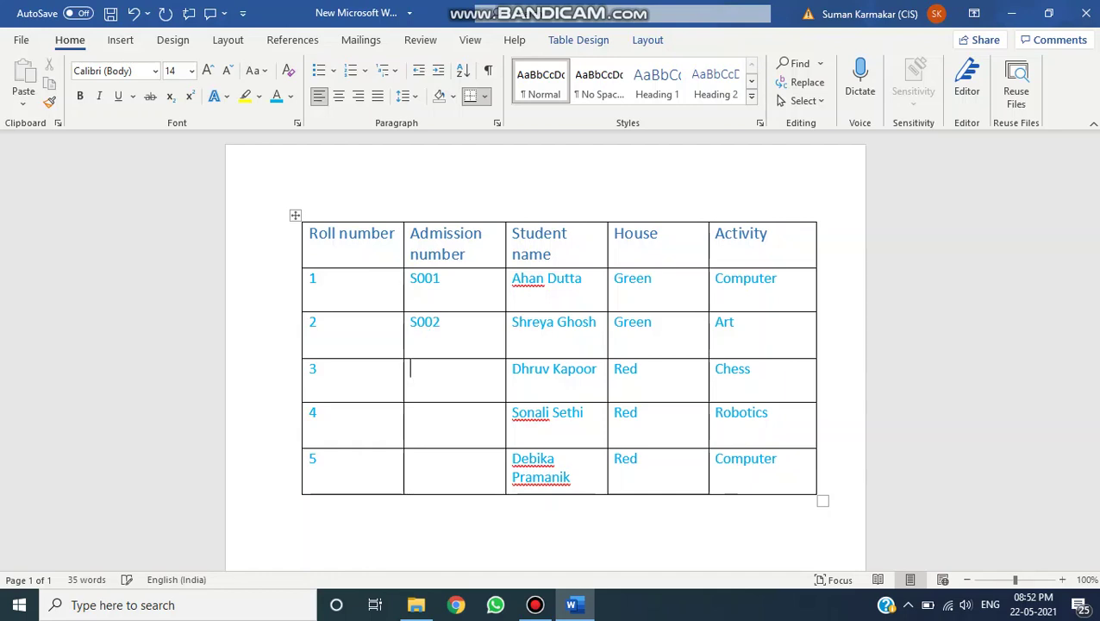
{"action": "type", "text": "S003"}
{"action": "left_click", "coordinate": [412, 412]}
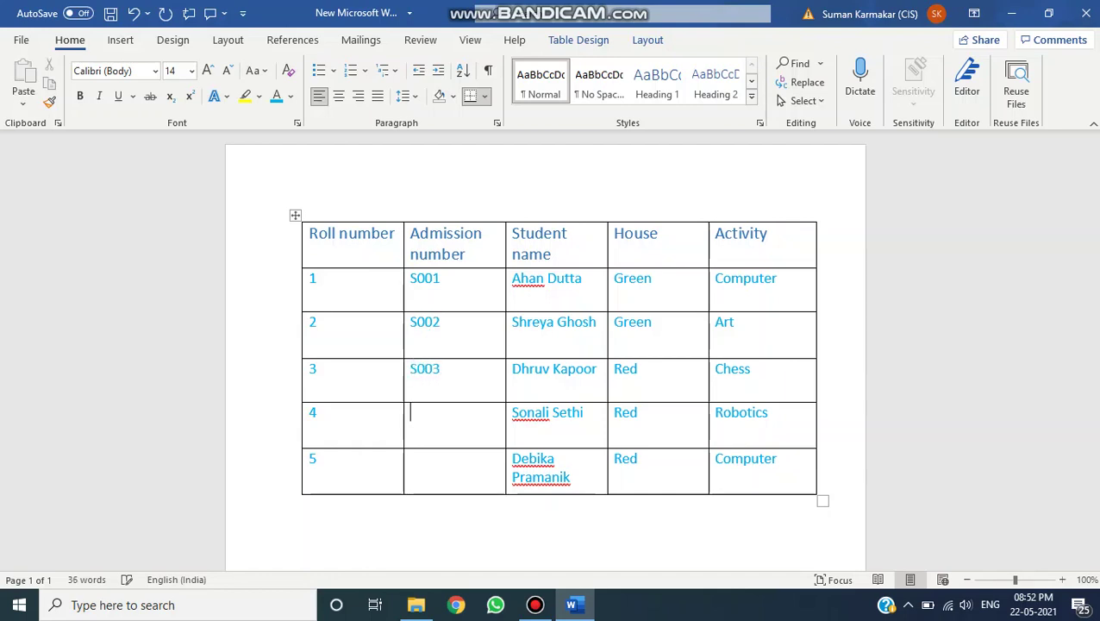
{"action": "type", "text": "S004"}
{"action": "left_click", "coordinate": [414, 457]}
{"action": "type", "text": "S005"}
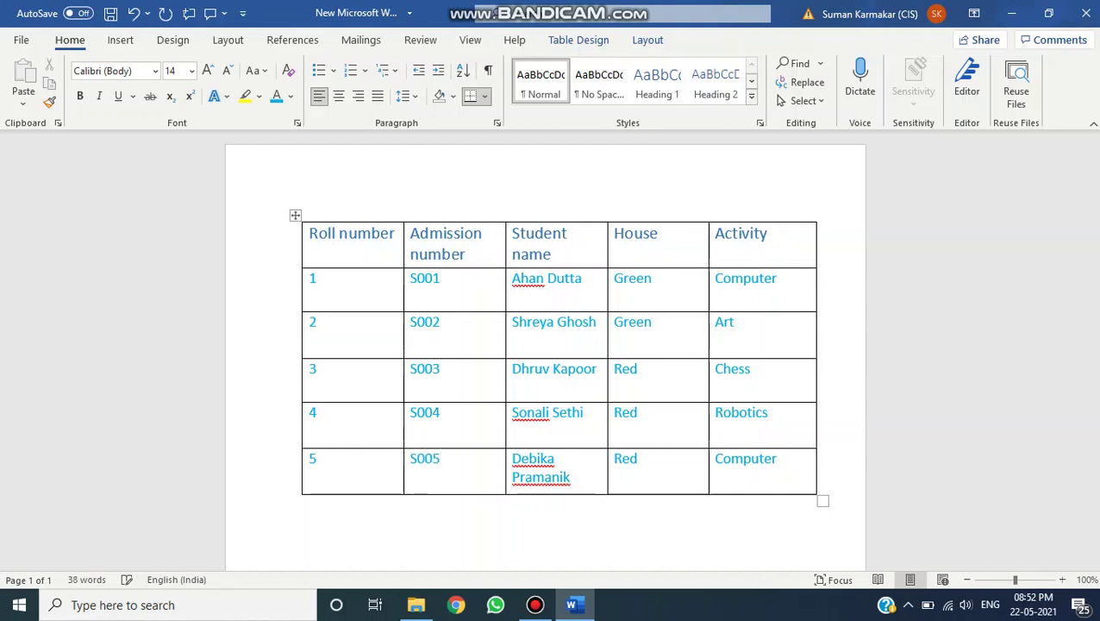
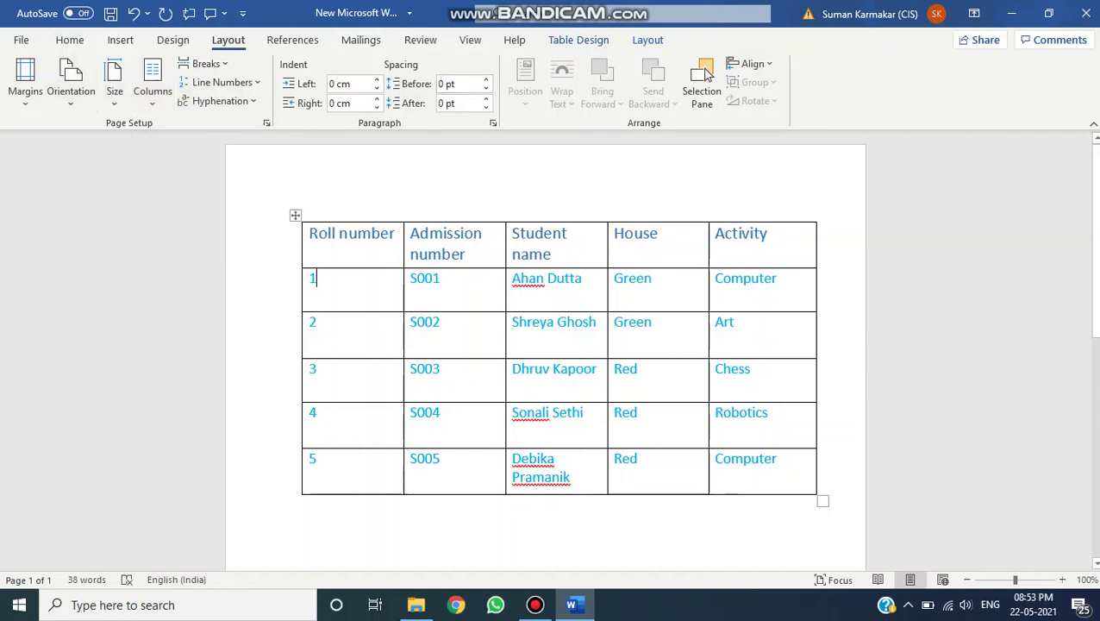
{"action": "key", "text": "shift+F10"}
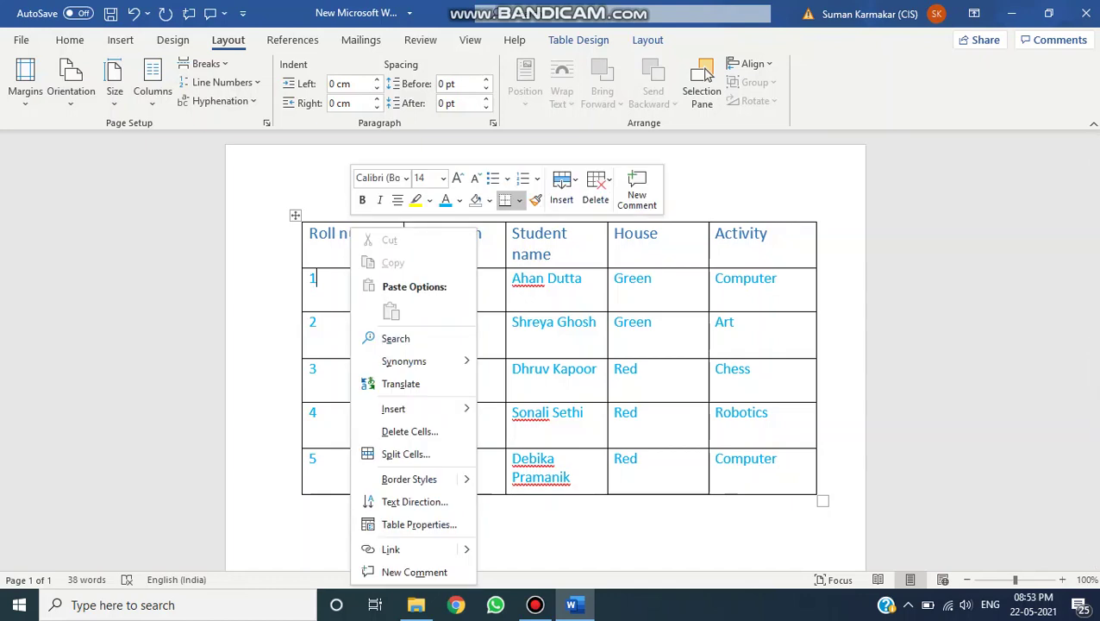
{"action": "key", "text": "Up"}
{"action": "key", "text": "Up"}
{"action": "key", "text": "Up"}
{"action": "key", "text": "Up"}
{"action": "key", "text": "Up"}
{"action": "key", "text": "Up"}
{"action": "key", "text": "Up"}
{"action": "key", "text": "Up"}
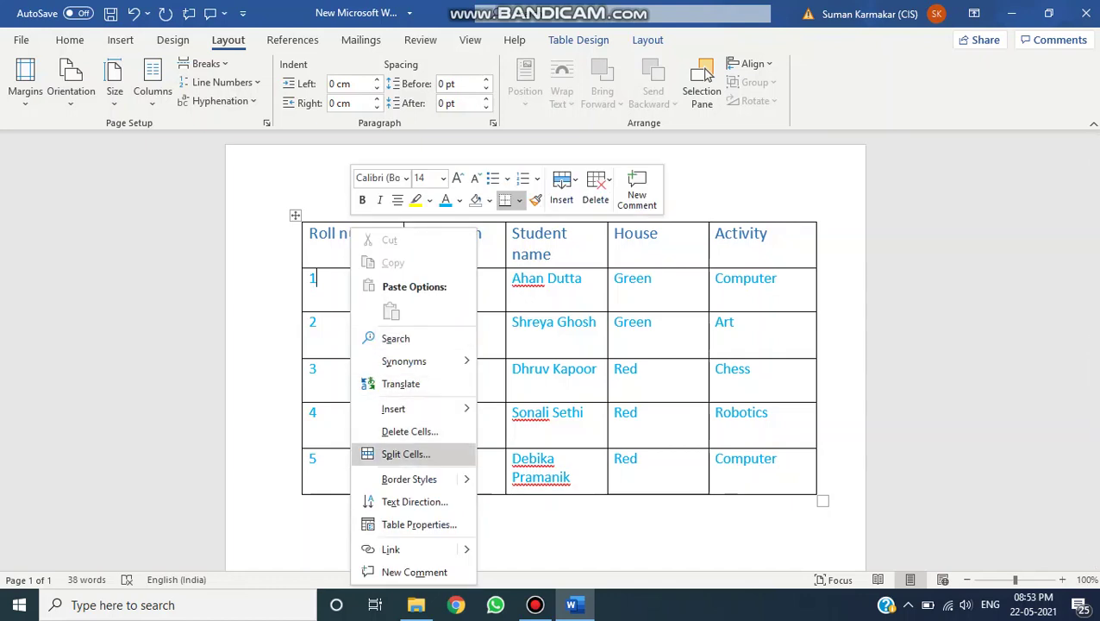
{"action": "key", "text": "Right"}
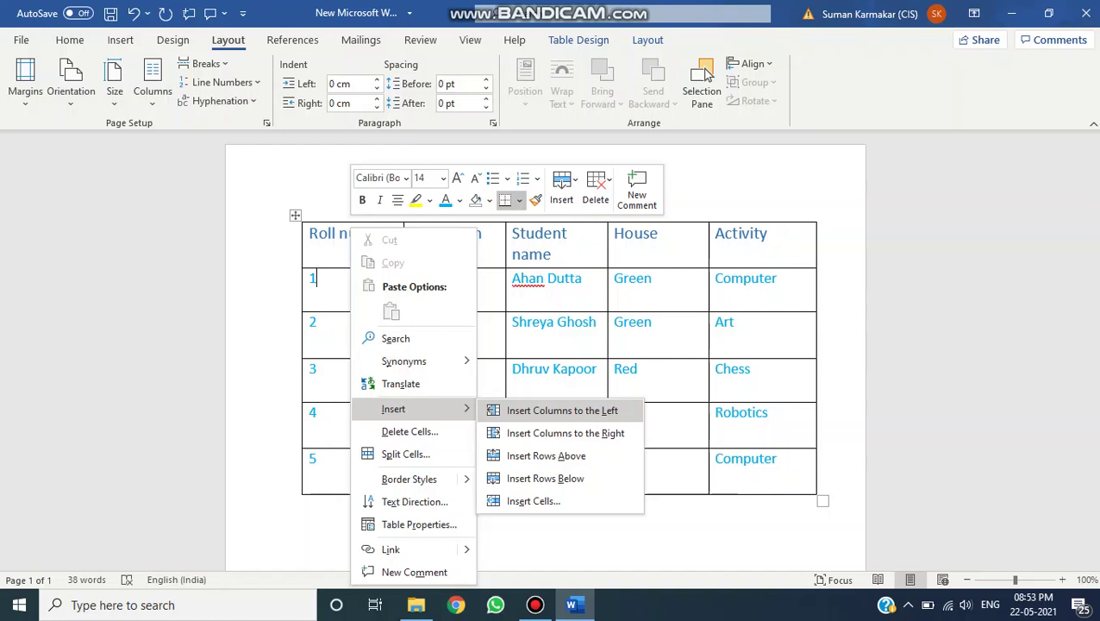
{"action": "key", "text": "Escape"}
{"action": "key", "text": "Escape"}
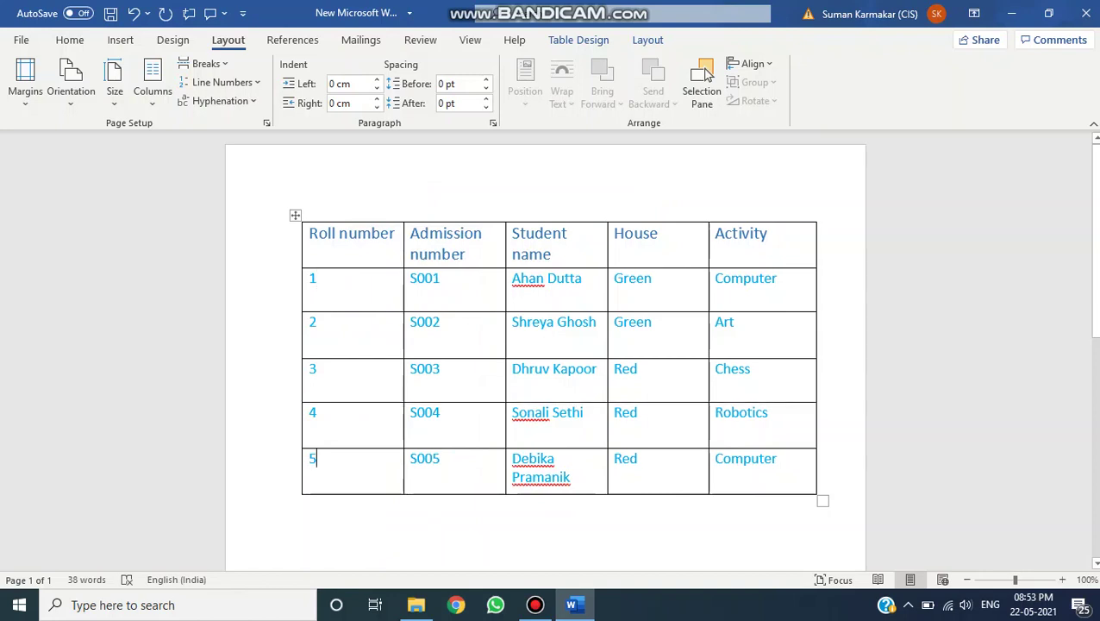
Delete the entire last table row for roll number 5 (S005) using Delete Cells.
{"action": "key", "text": "shift+F10"}
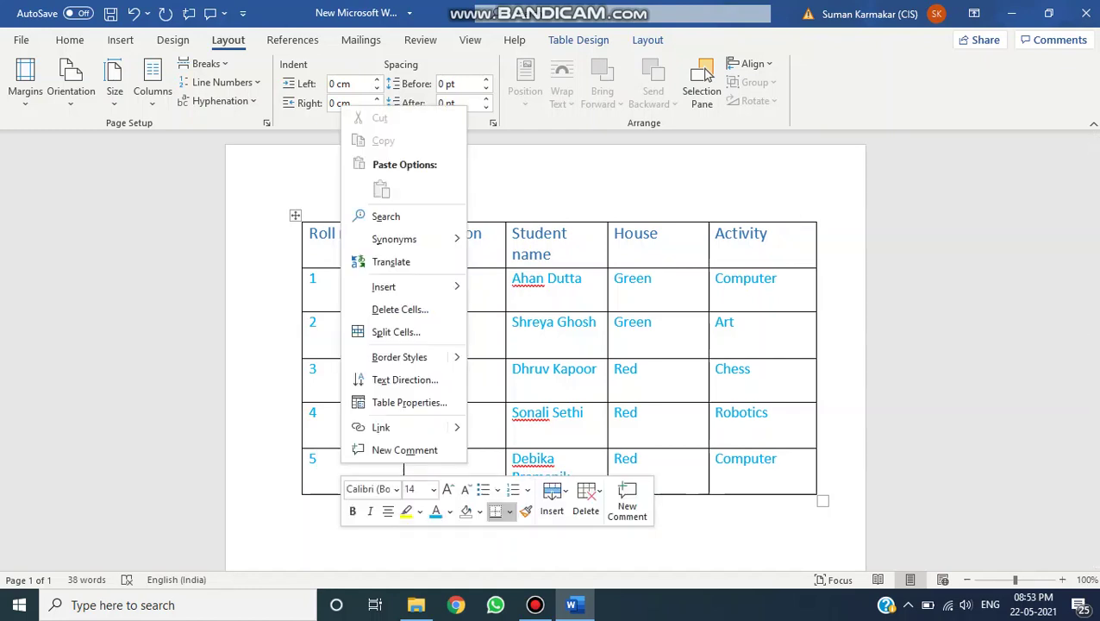
{"action": "key", "text": "Up"}
{"action": "key", "text": "Up"}
{"action": "key", "text": "Up"}
{"action": "key", "text": "Up"}
{"action": "key", "text": "Up"}
{"action": "key", "text": "Up"}
{"action": "key", "text": "Up"}
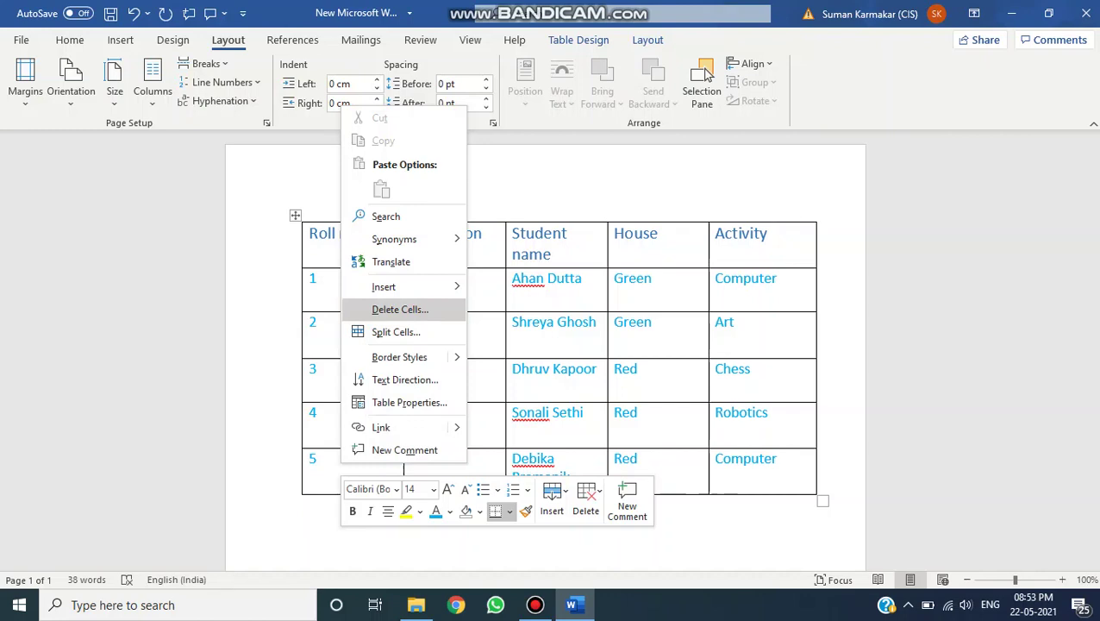
{"action": "key", "text": "Return"}
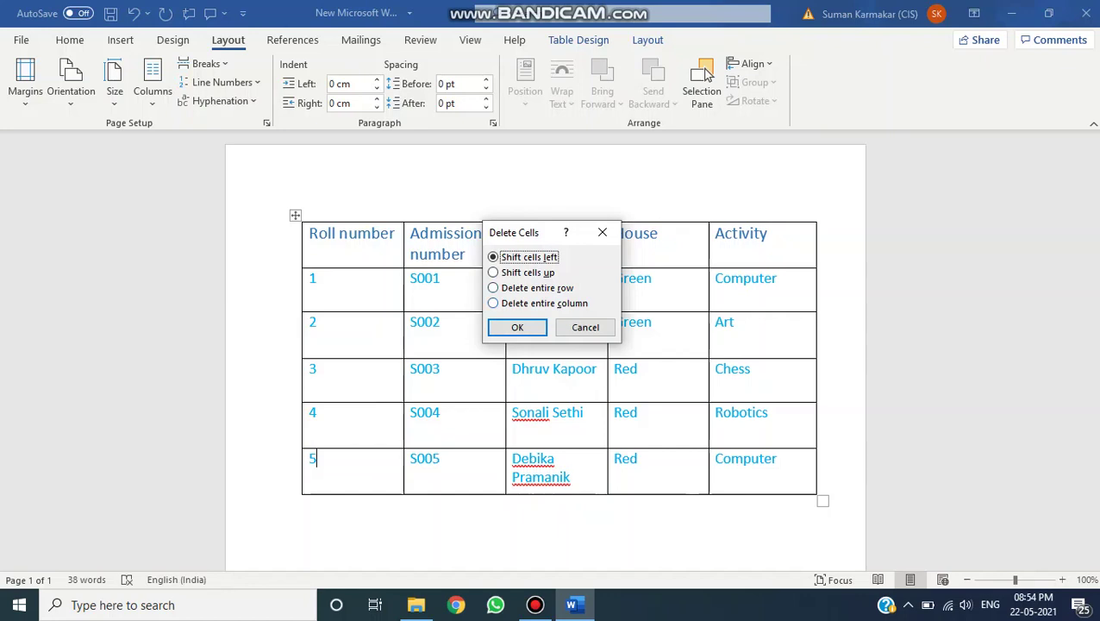
{"action": "key", "text": "alt+r"}
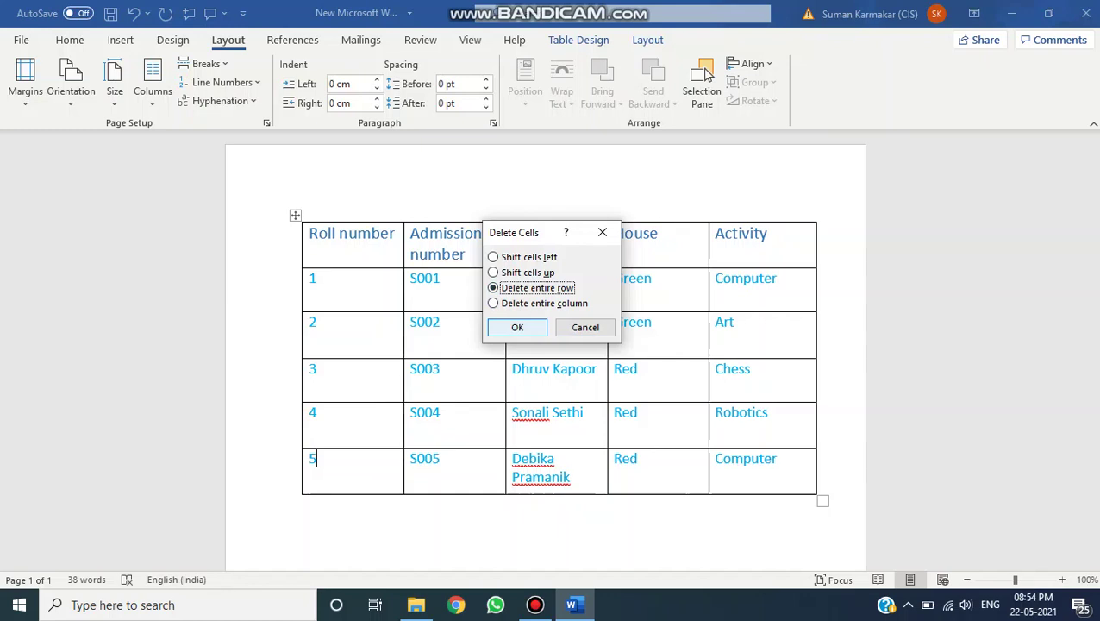
{"action": "key", "text": "Return"}
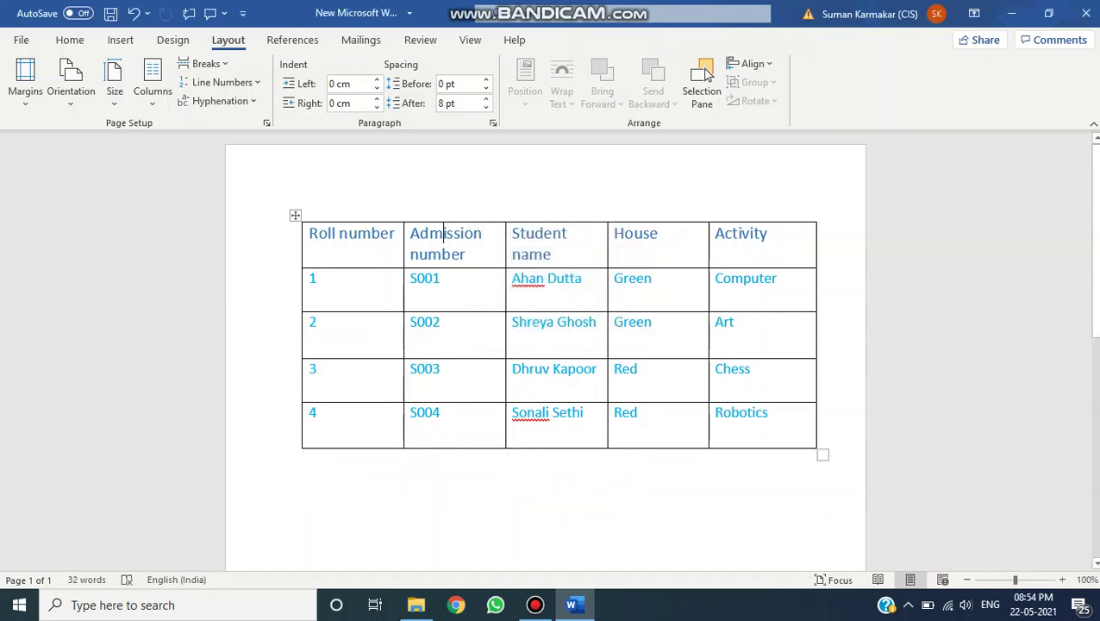
Delete the entire Admission number column from the header cell using Delete Cells.
{"action": "key", "text": "Up"}
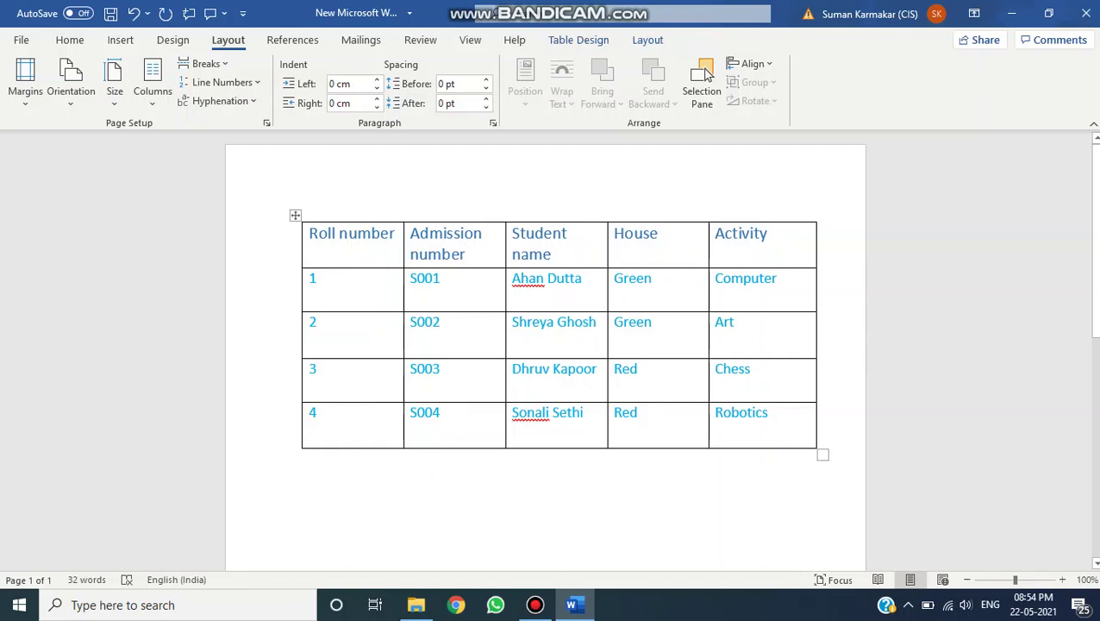
{"action": "key", "text": "shift+F10"}
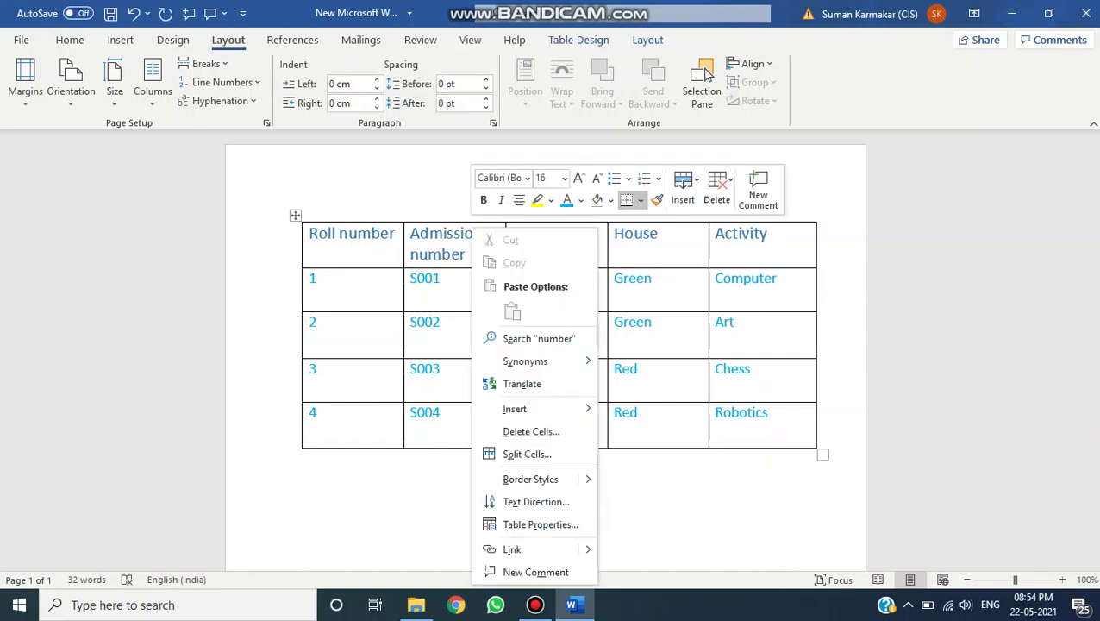
{"action": "key", "text": "Down"}
{"action": "key", "text": "Down"}
{"action": "key", "text": "Down"}
{"action": "key", "text": "Down"}
{"action": "key", "text": "Down"}
{"action": "key", "text": "Down"}
{"action": "key", "text": "Up"}
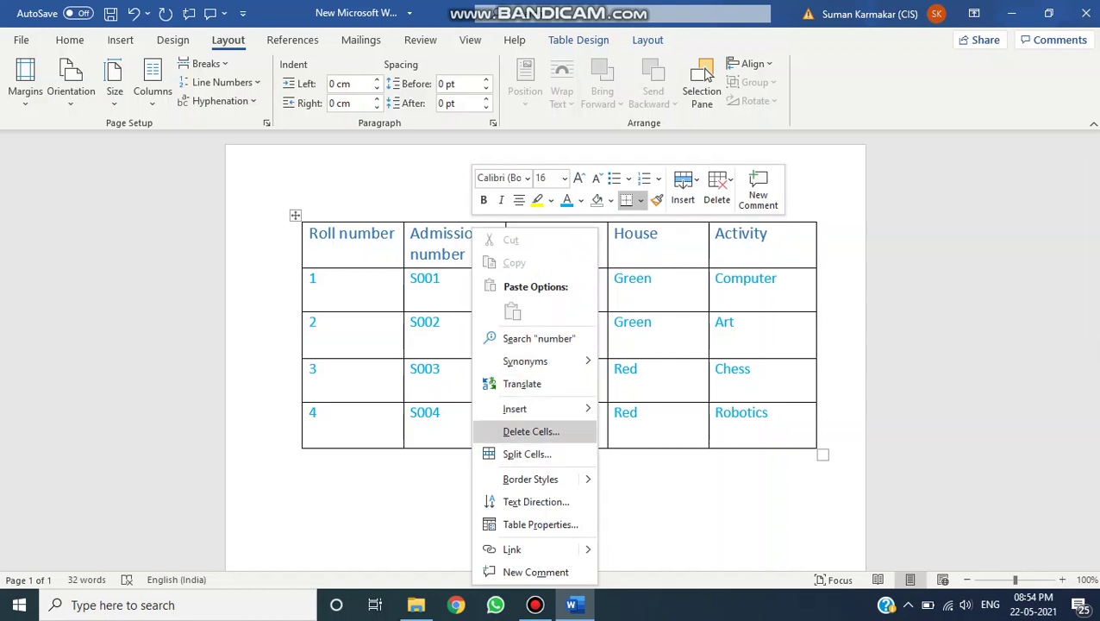
{"action": "key", "text": "Return"}
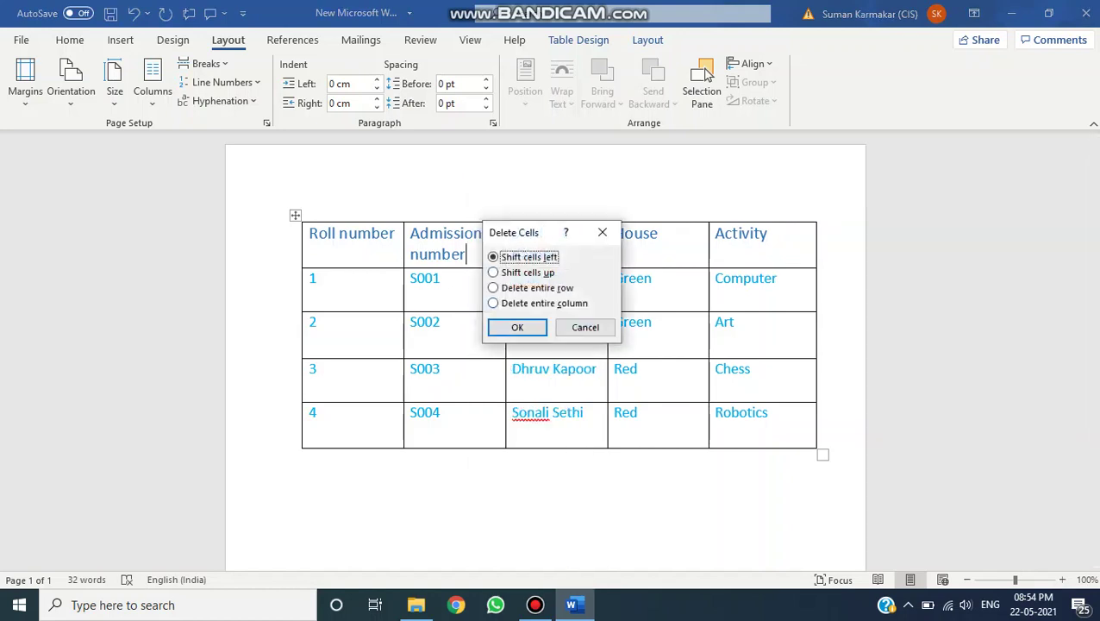
{"action": "key", "text": "Down"}
{"action": "key", "text": "Down"}
{"action": "key", "text": "Down"}
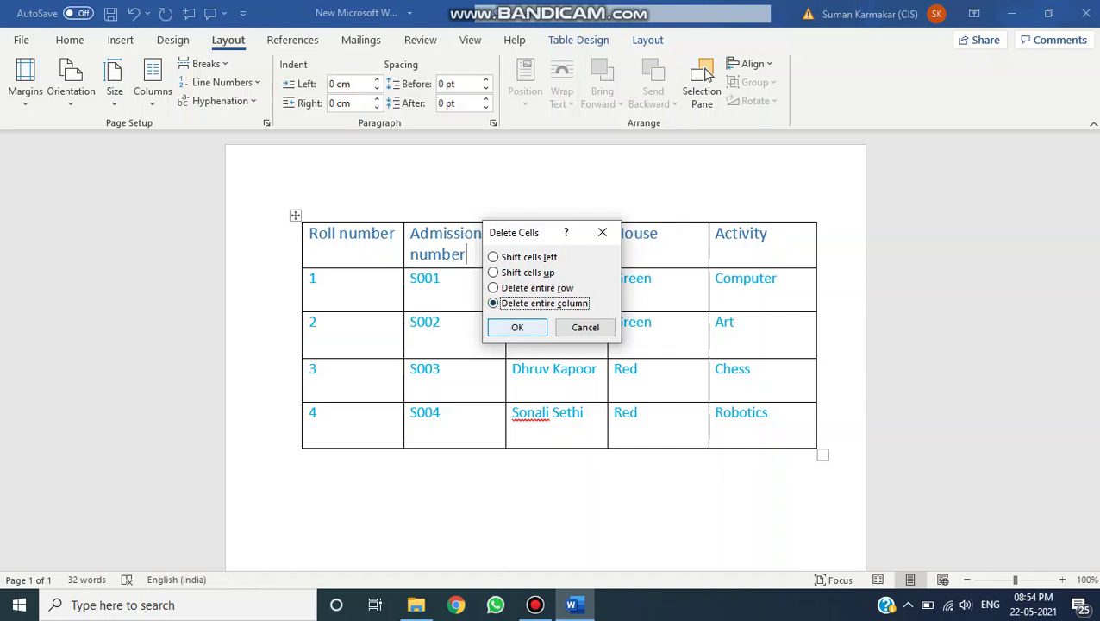
{"action": "key", "text": "Return"}
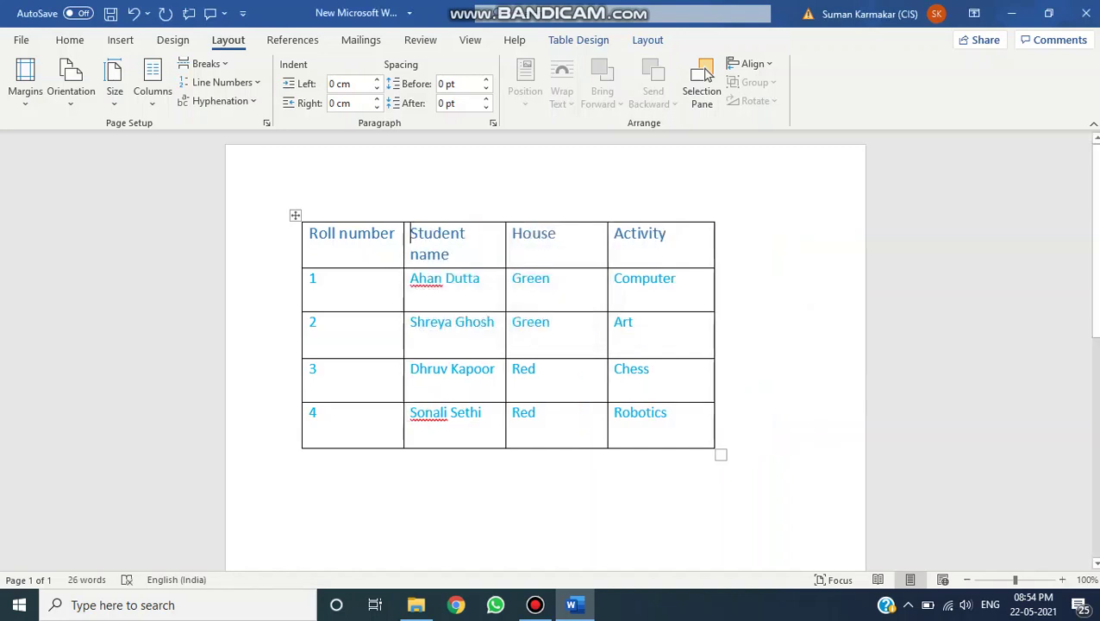